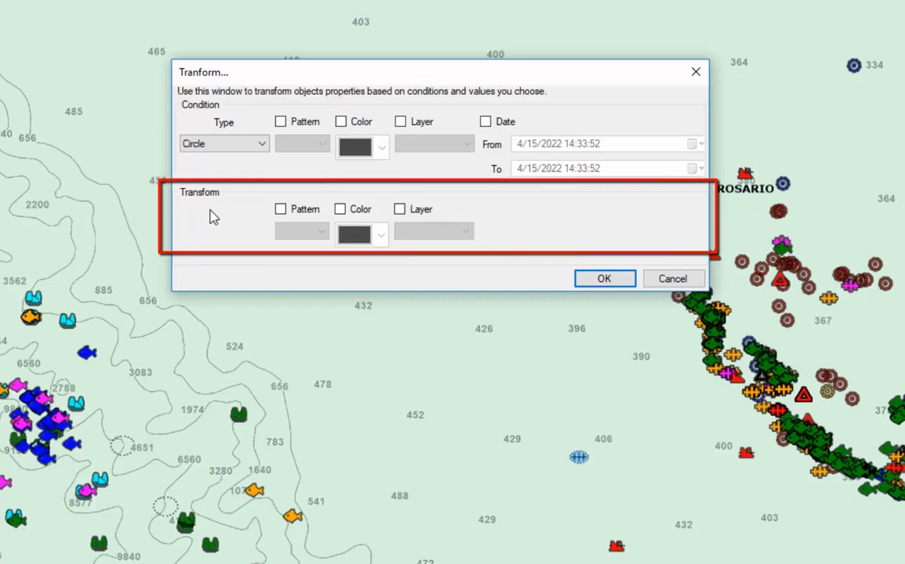
Look through the object types available for the transform condition and set the type to All
left_click(254, 146)
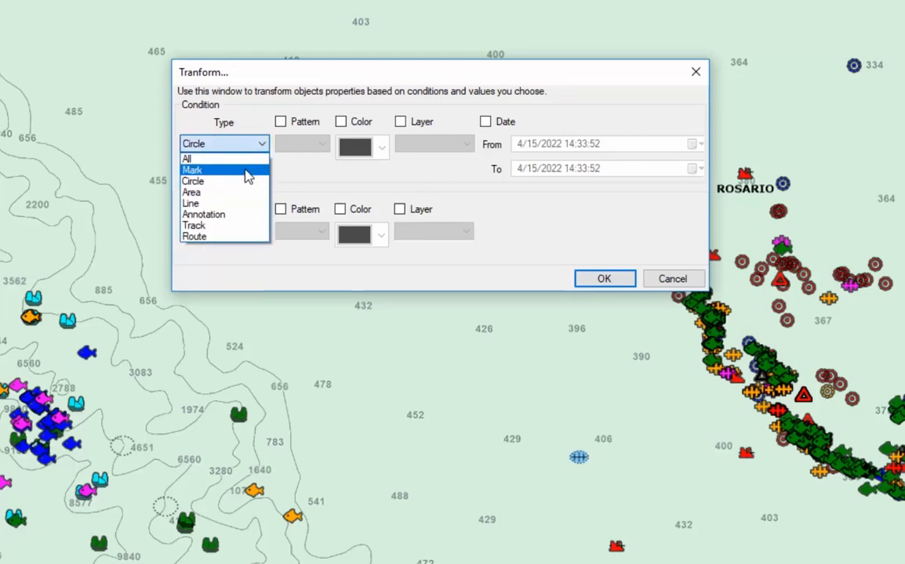
left_click(290, 174)
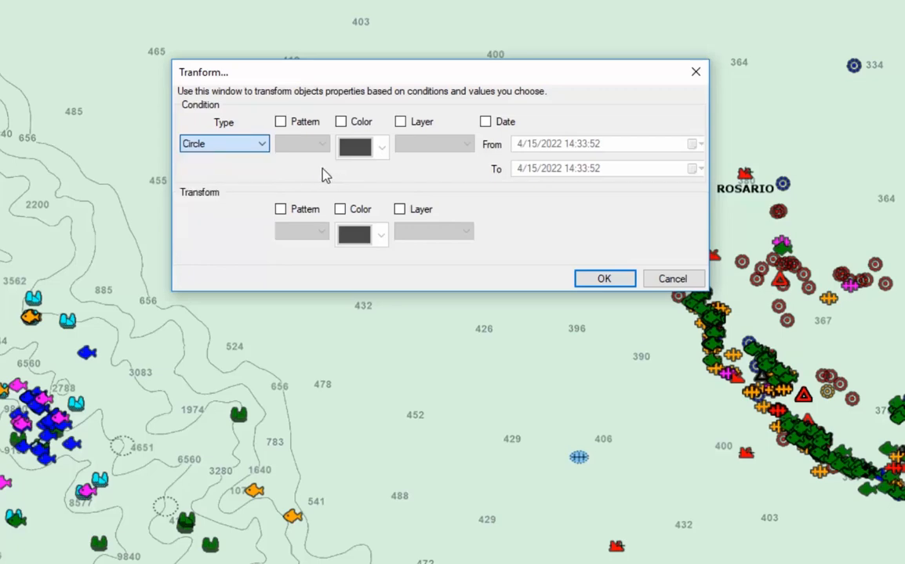
left_click(256, 145)
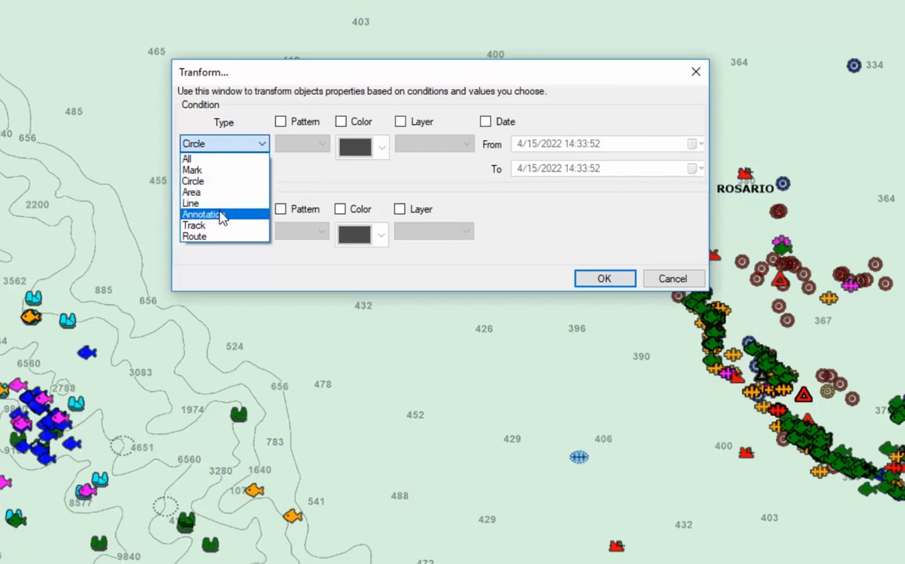
left_click(306, 185)
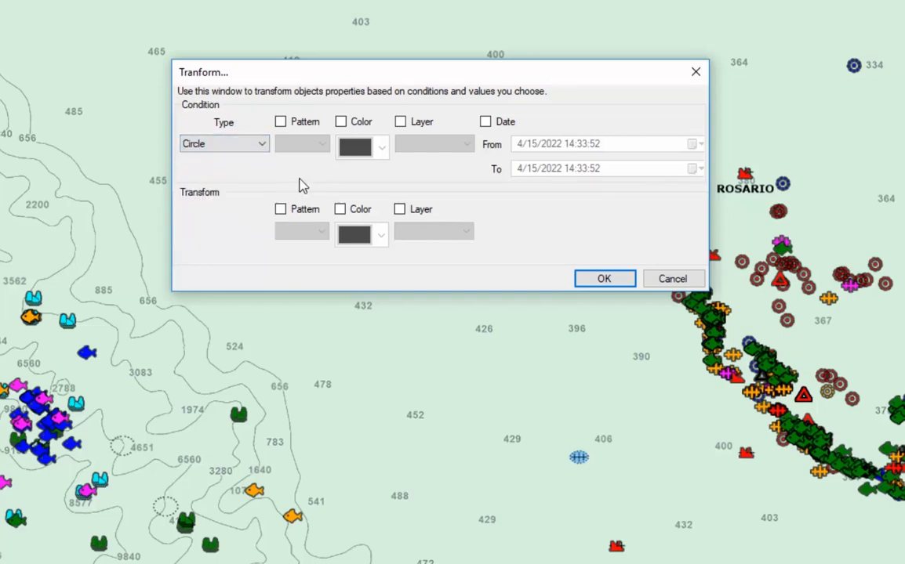
left_click(264, 147)
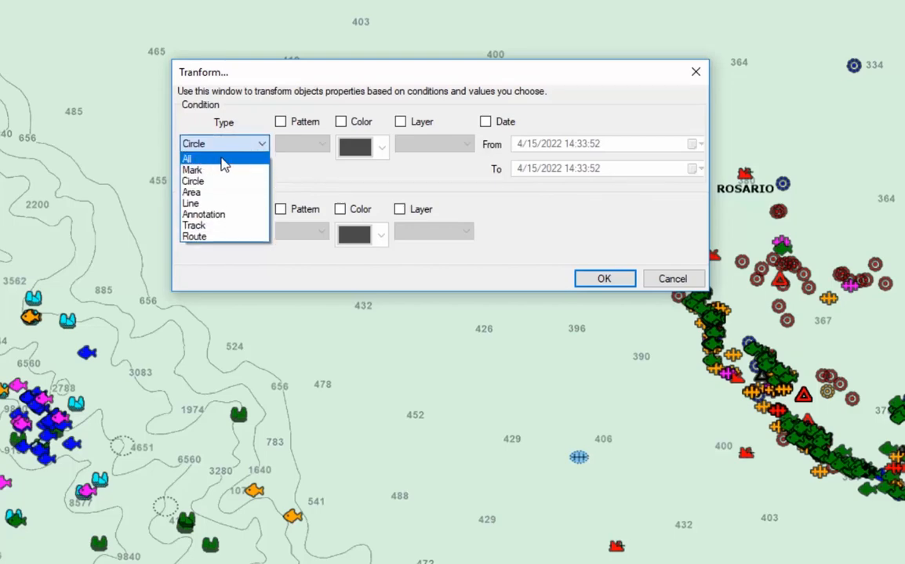
left_click(223, 160)
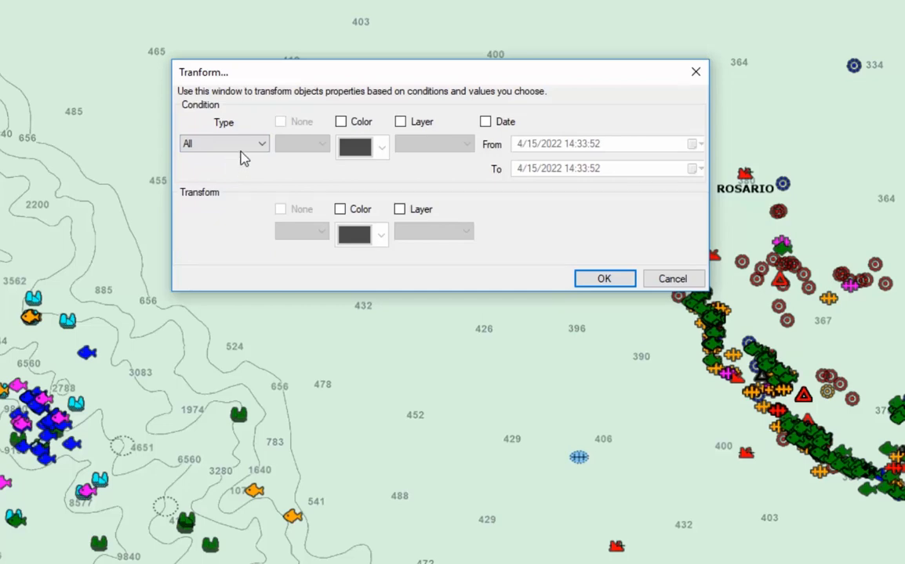
Set the condition to Mark objects with the star icon, red color and TimeZero layer, and enable the date condition
left_click(239, 145)
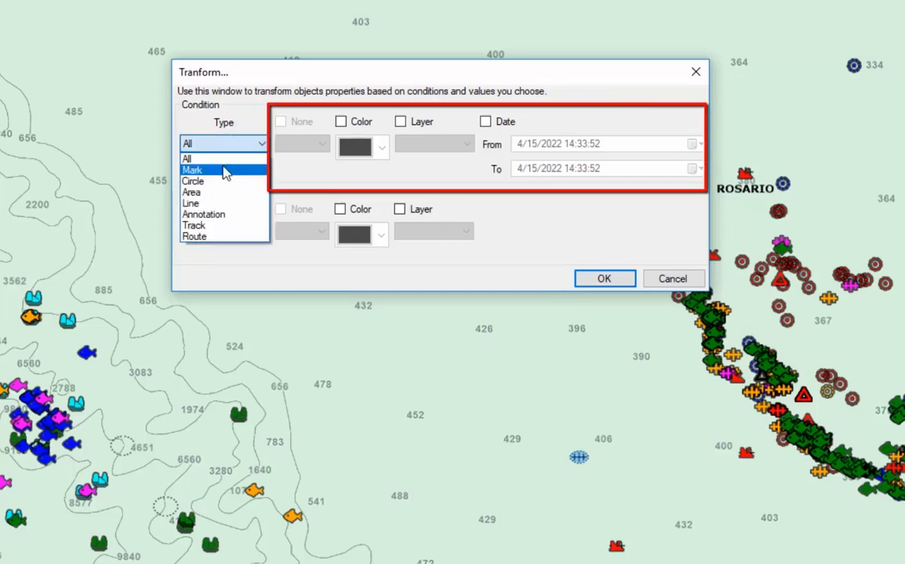
left_click(225, 170)
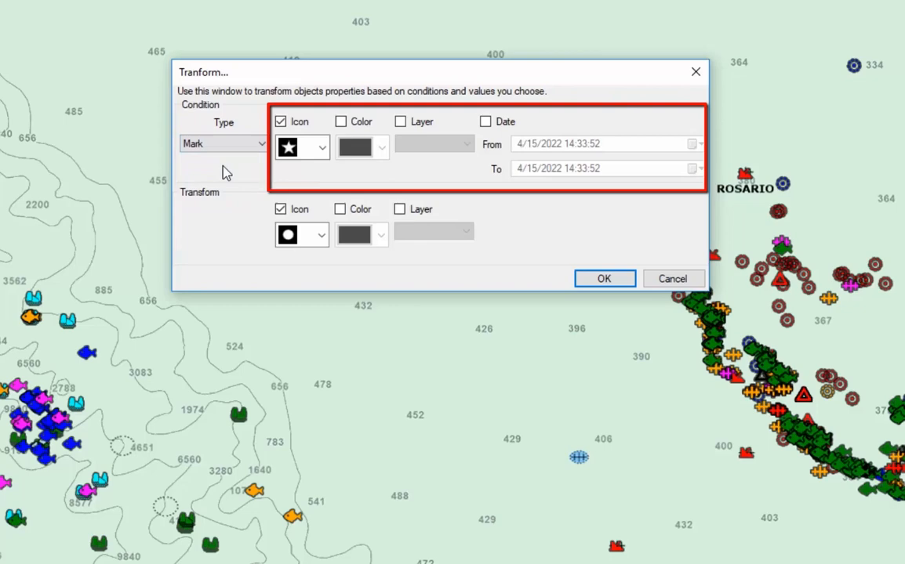
left_click(340, 122)
left_click(322, 147)
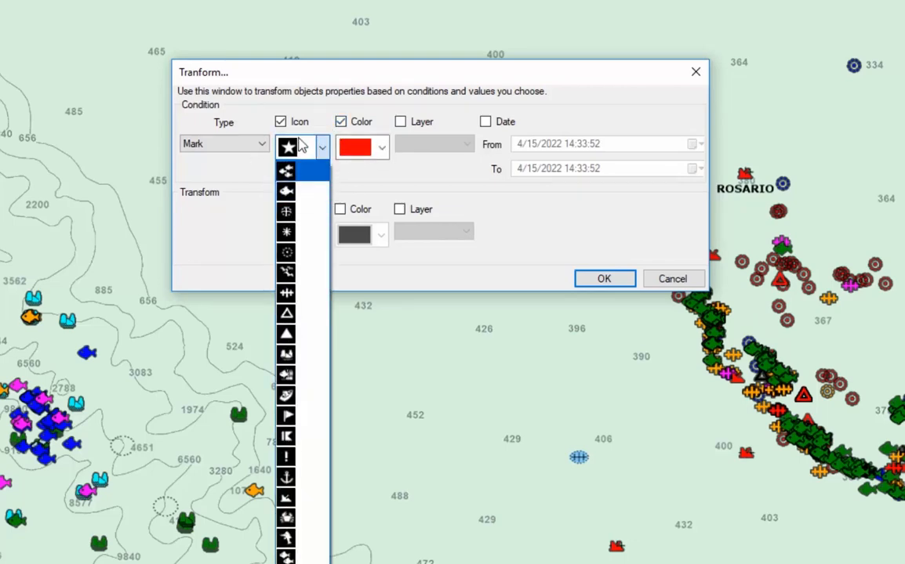
left_click(303, 145)
left_click(401, 123)
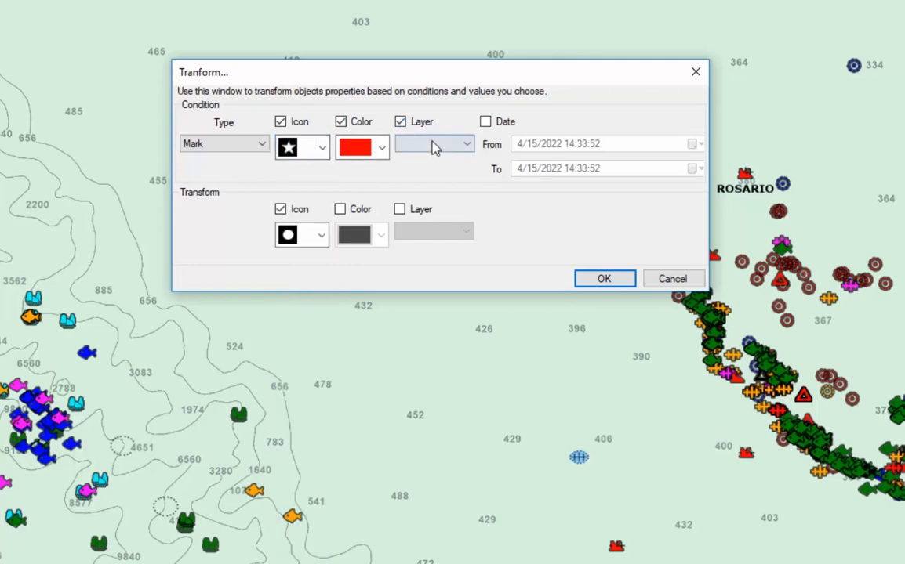
left_click(433, 147)
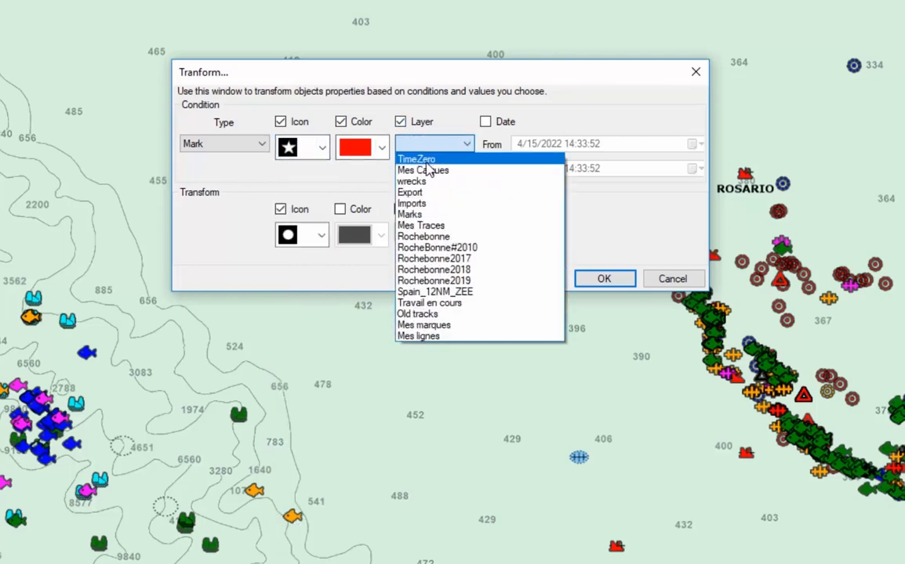
left_click(427, 161)
left_click(486, 123)
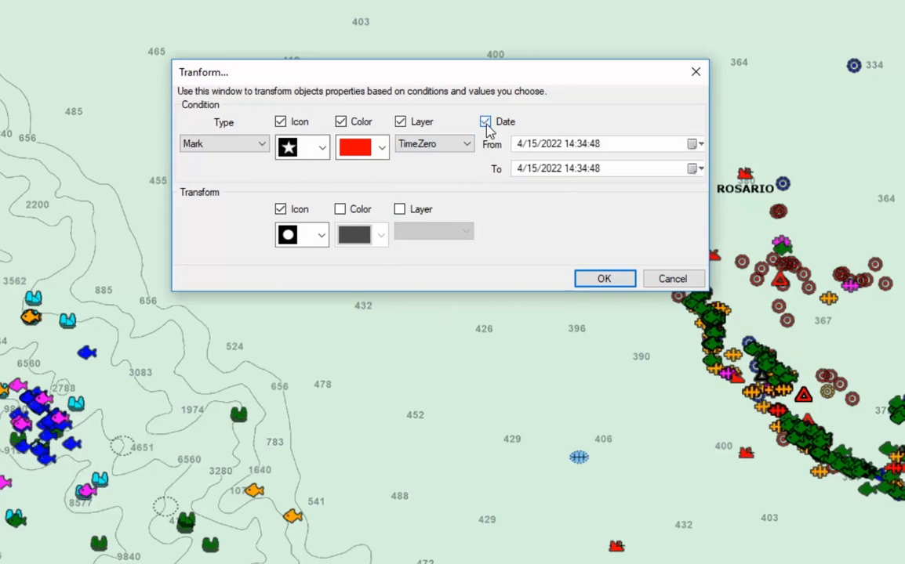
Try Track as the condition type, and replace it with Area using a Dashed pattern
left_click(242, 146)
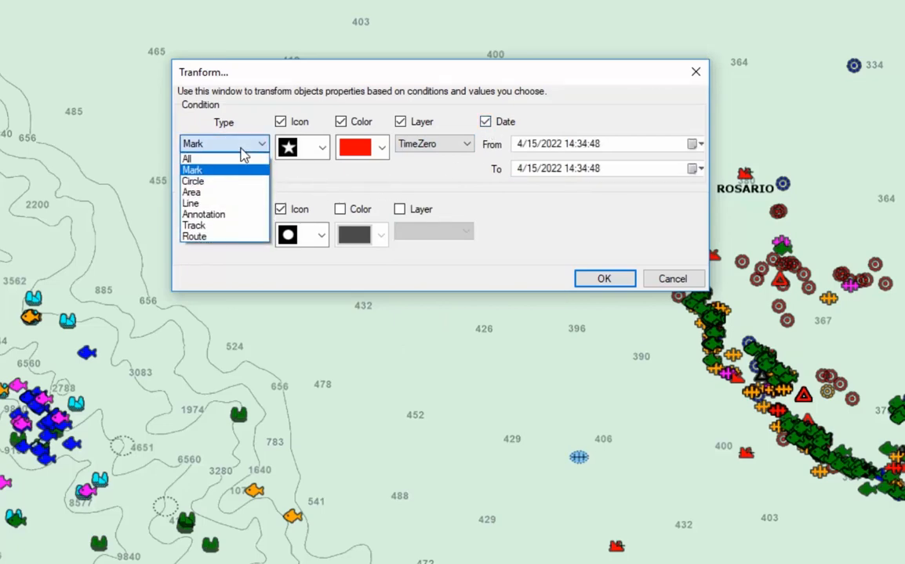
left_click(226, 226)
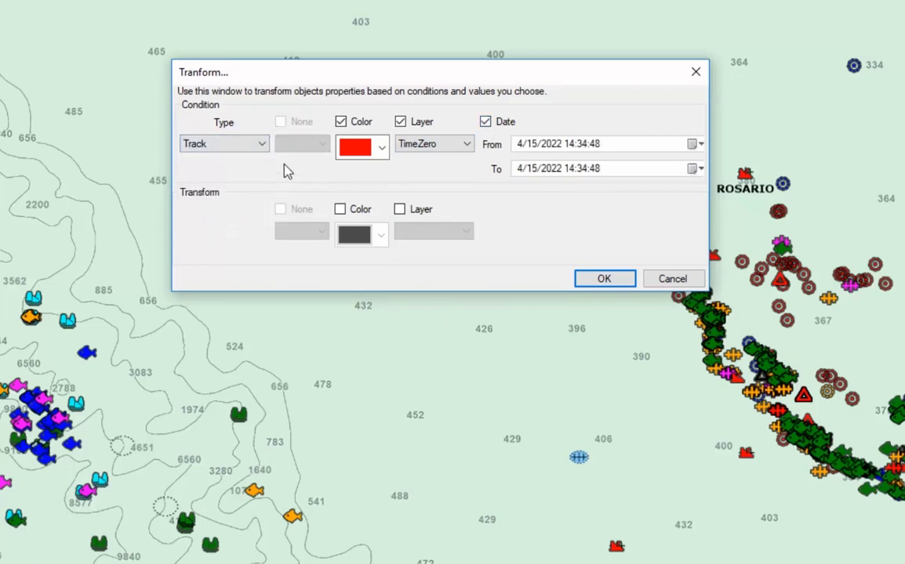
left_click(234, 147)
left_click(215, 192)
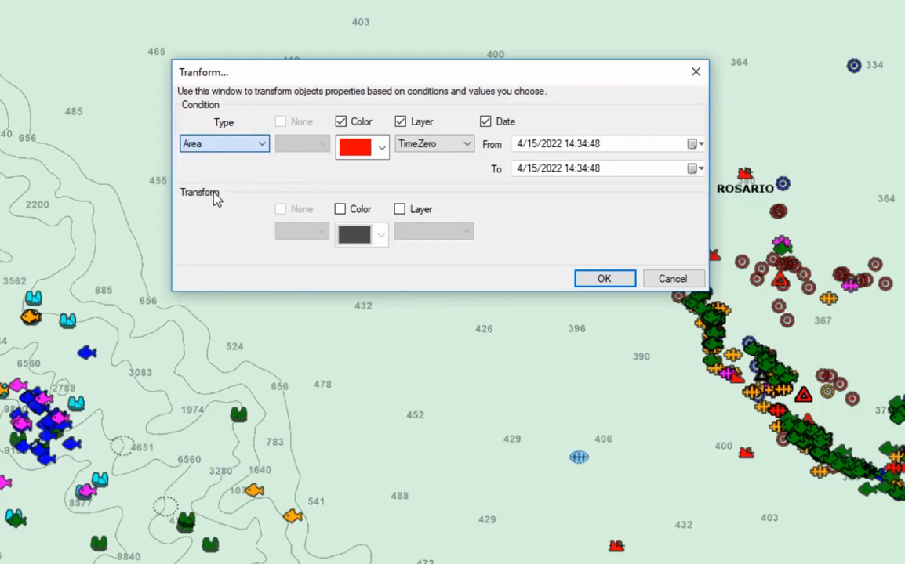
left_click(279, 127)
left_click(306, 145)
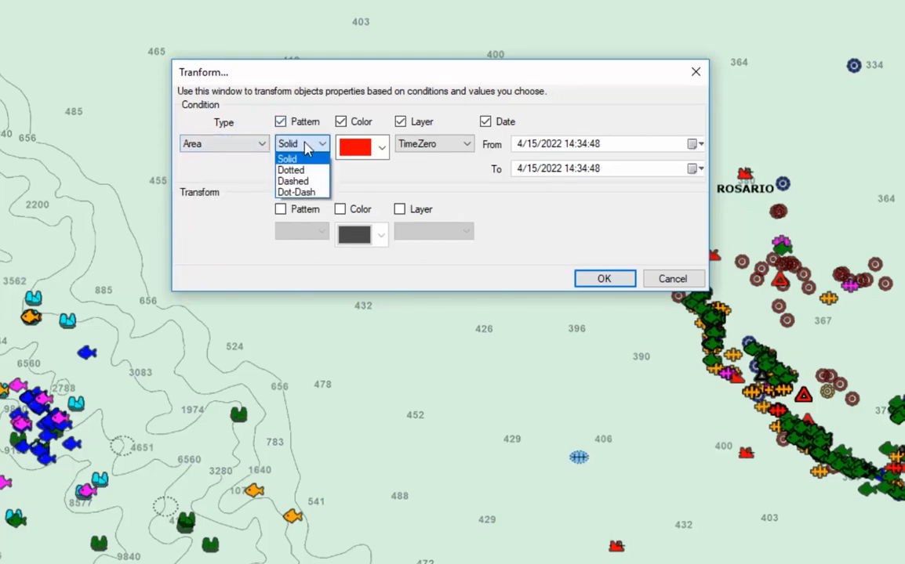
left_click(302, 183)
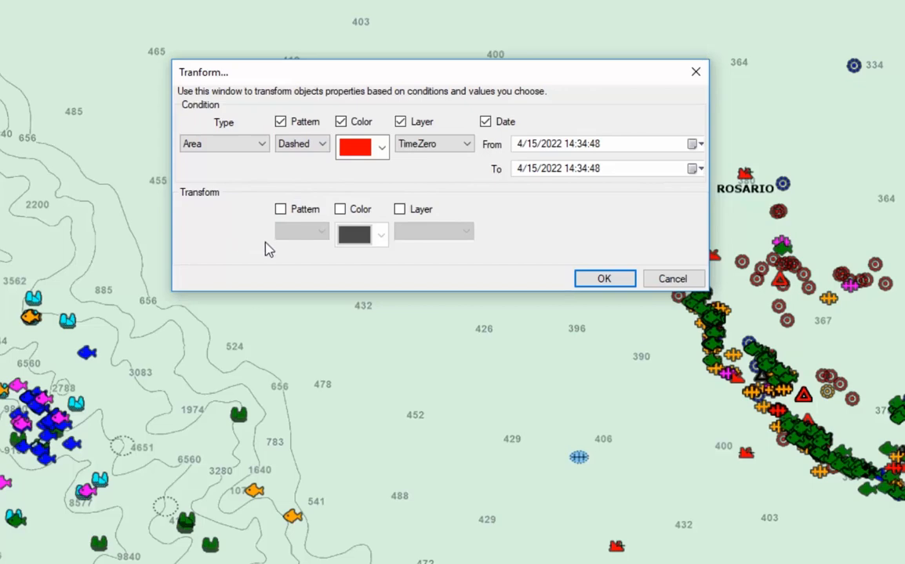
Return the condition type to Mark and accept the transform
left_click(228, 145)
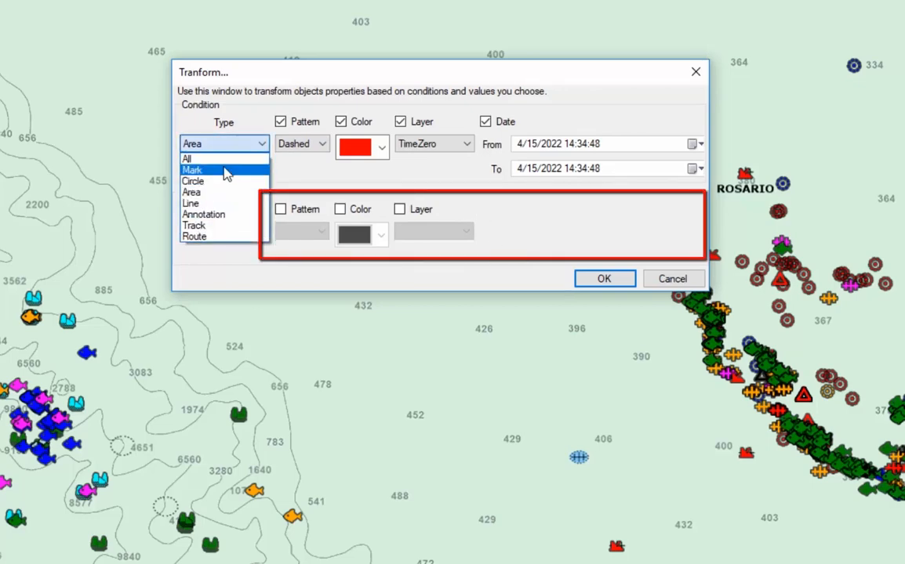
left_click(226, 174)
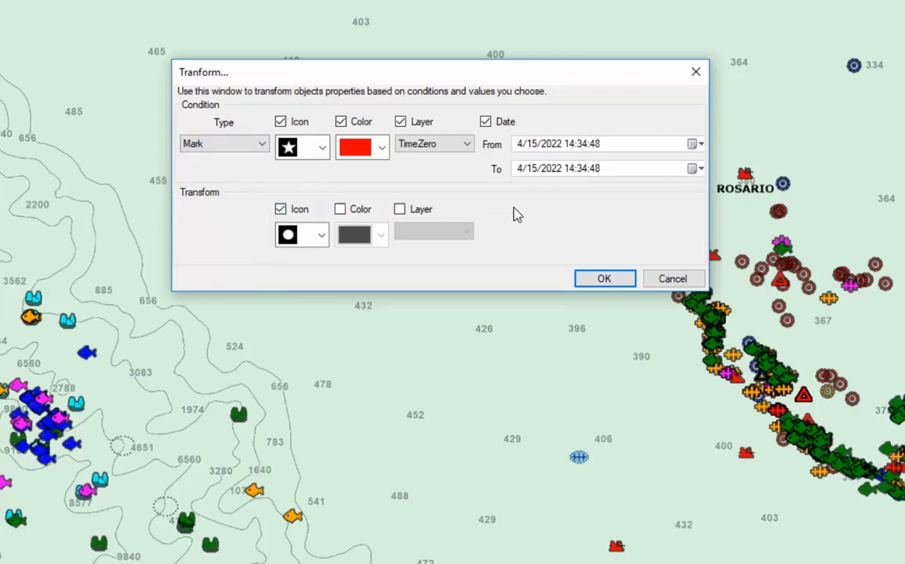
left_click(600, 279)
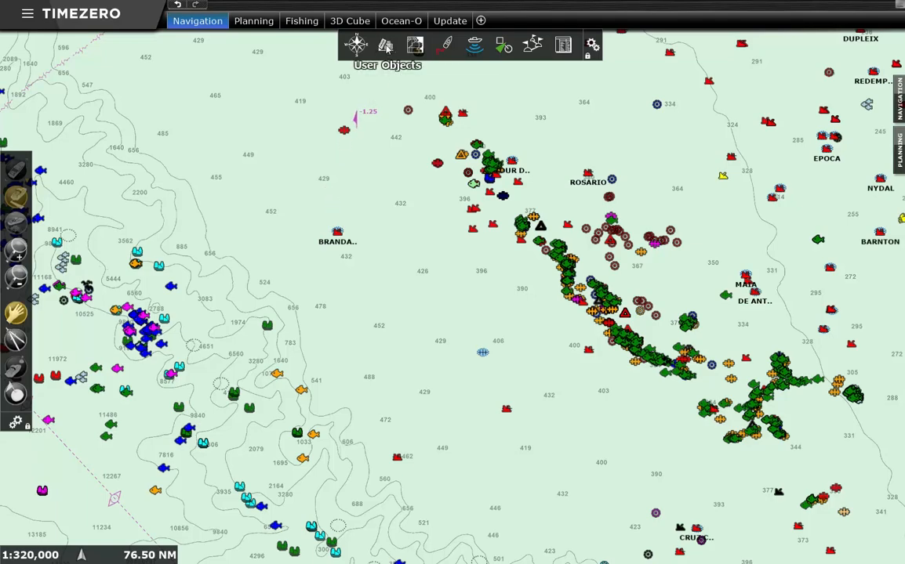
Open the Transform window for user objects and set the condition to Mark with the fish icon
left_click(386, 47)
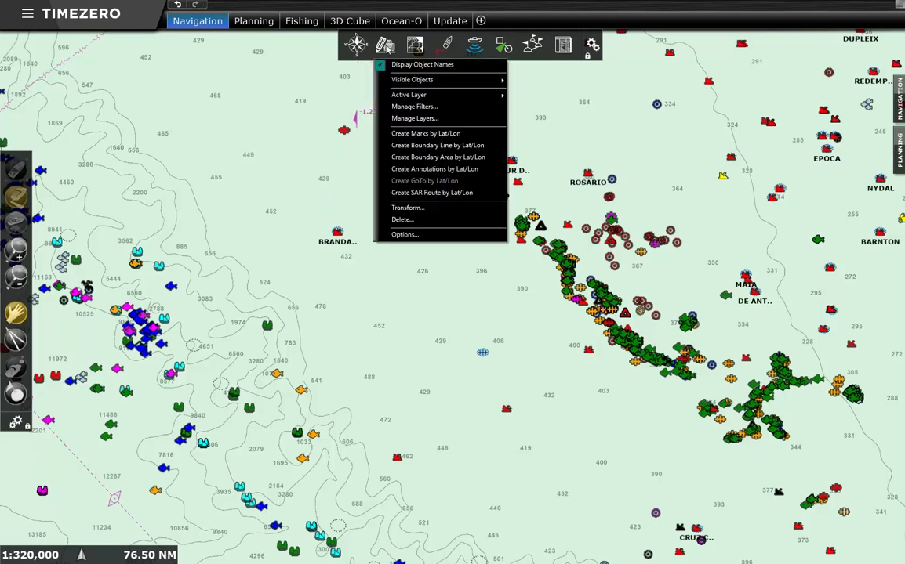
left_click(421, 209)
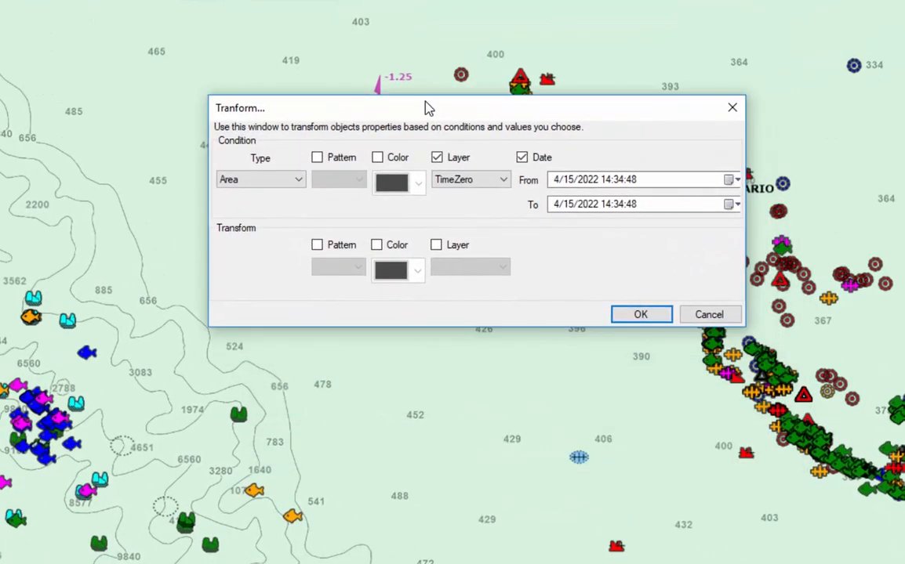
left_click(296, 188)
left_click(258, 207)
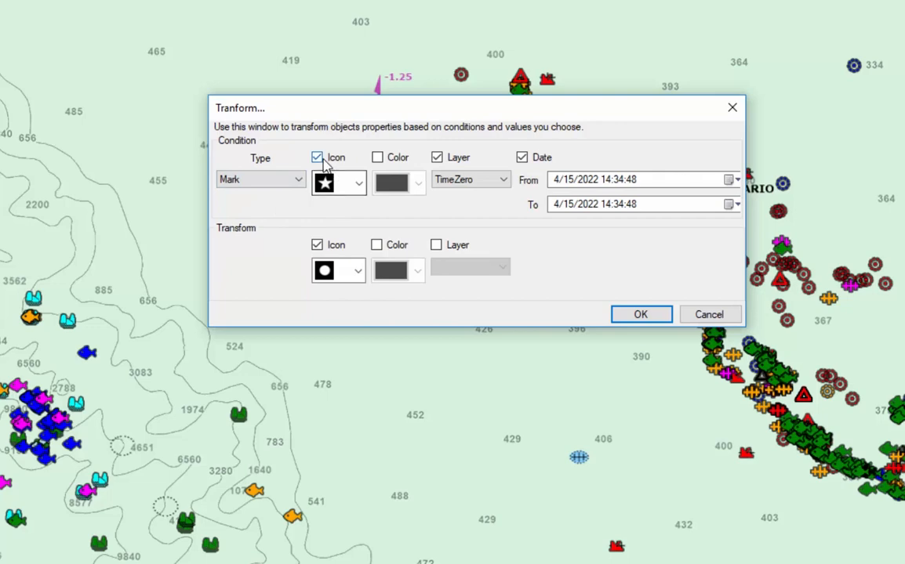
left_click(358, 185)
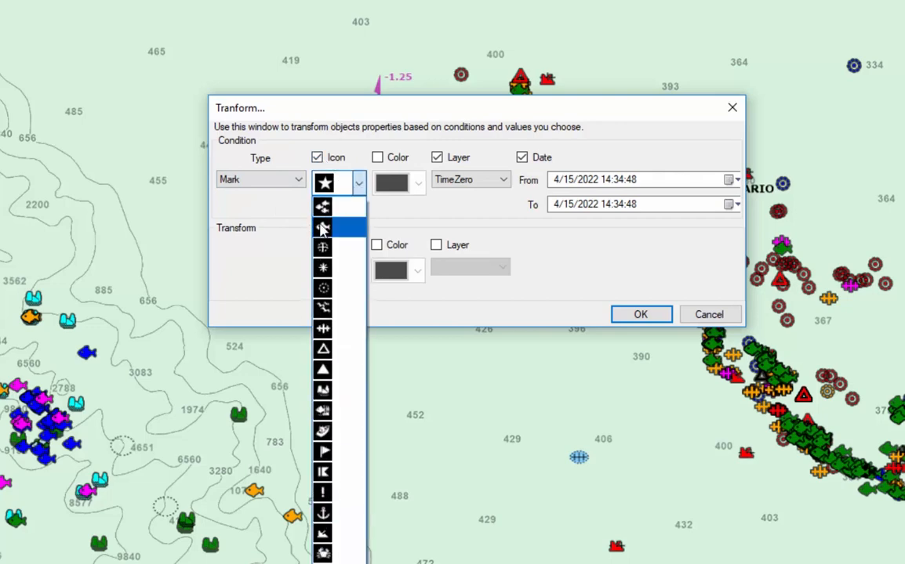
left_click(323, 228)
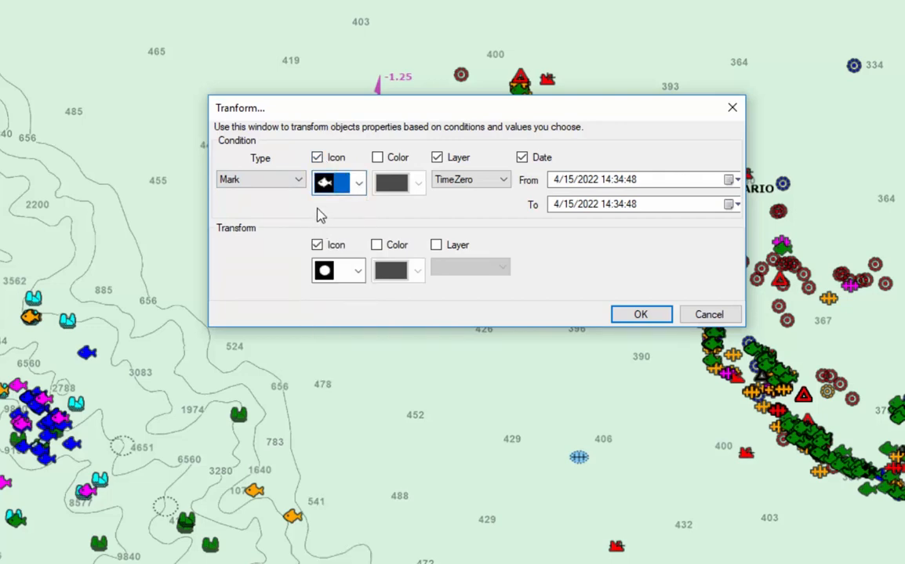
Add green as the color condition and remove the Layer and Date conditions
left_click(379, 159)
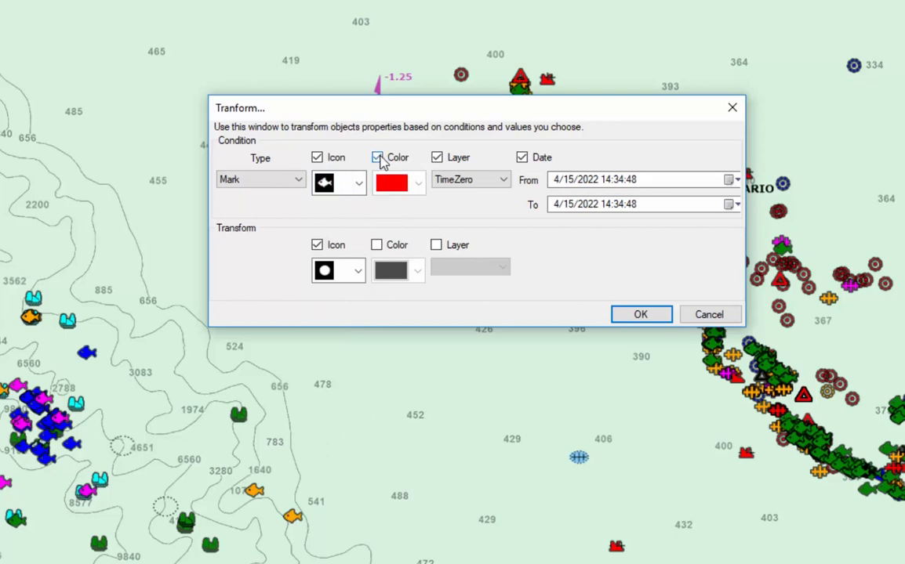
left_click(419, 183)
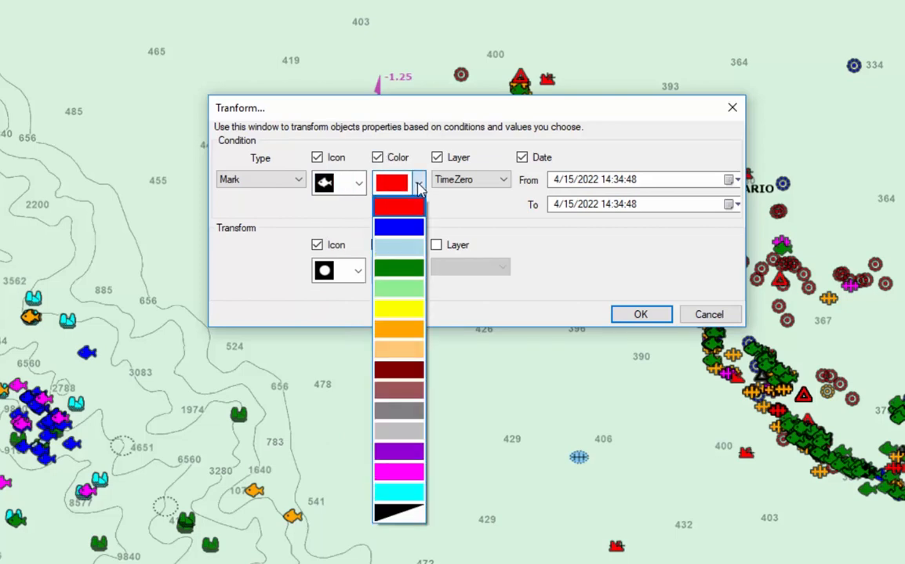
left_click(413, 269)
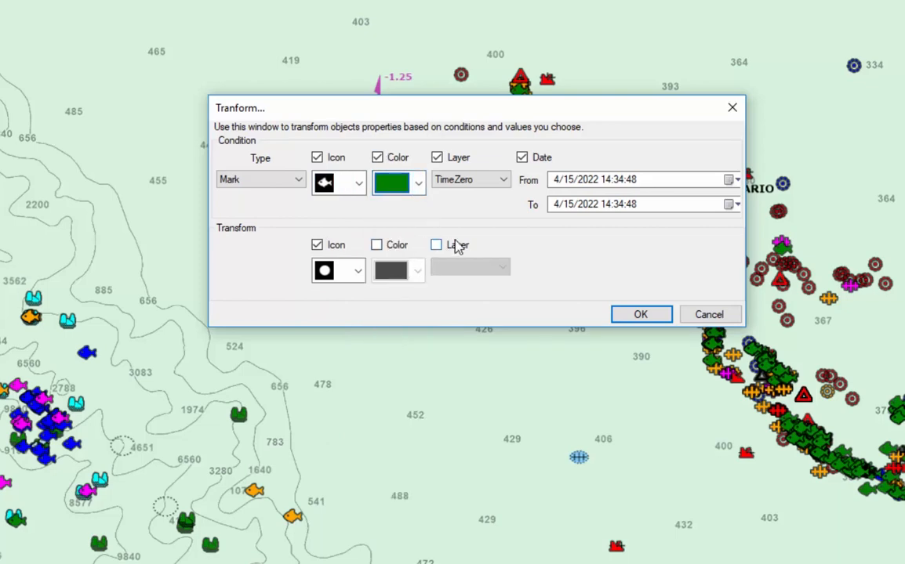
left_click(442, 158)
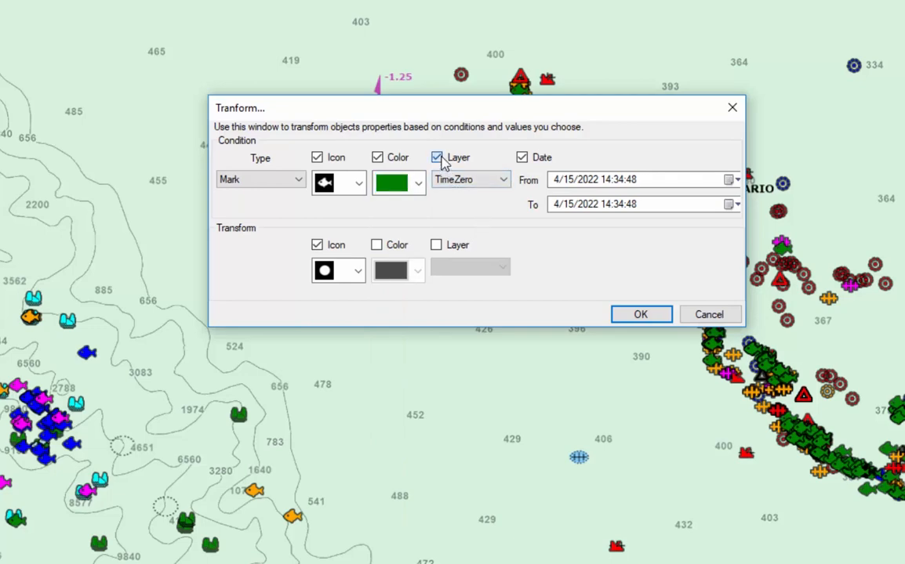
left_click(522, 159)
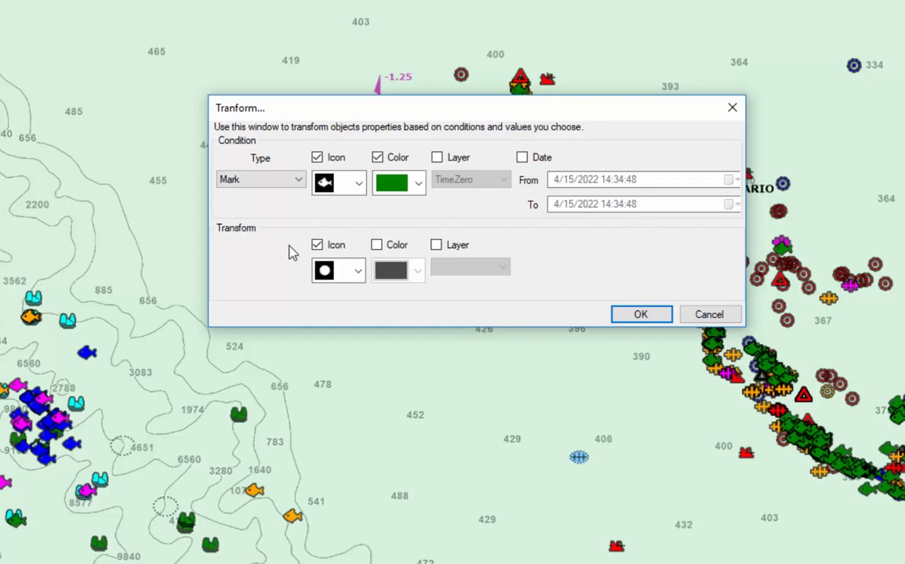
Set the transform to change only the color to blue, leaving out the icon, and apply it to the matching marks
left_click(325, 248)
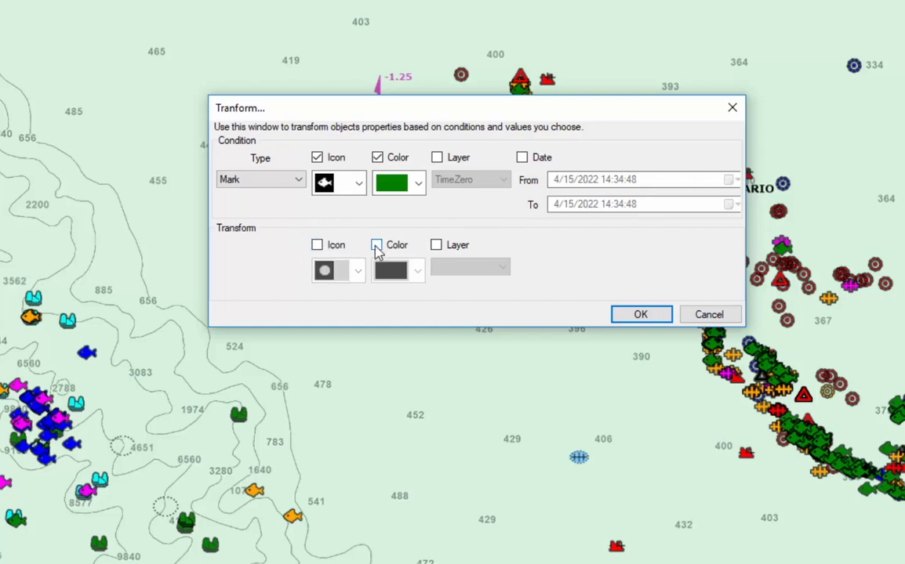
left_click(377, 246)
left_click(421, 273)
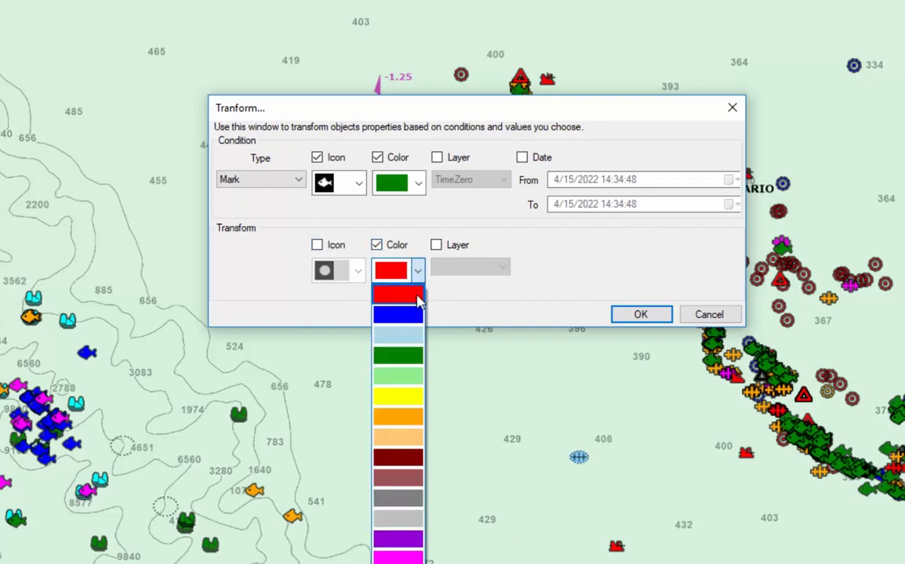
left_click(412, 315)
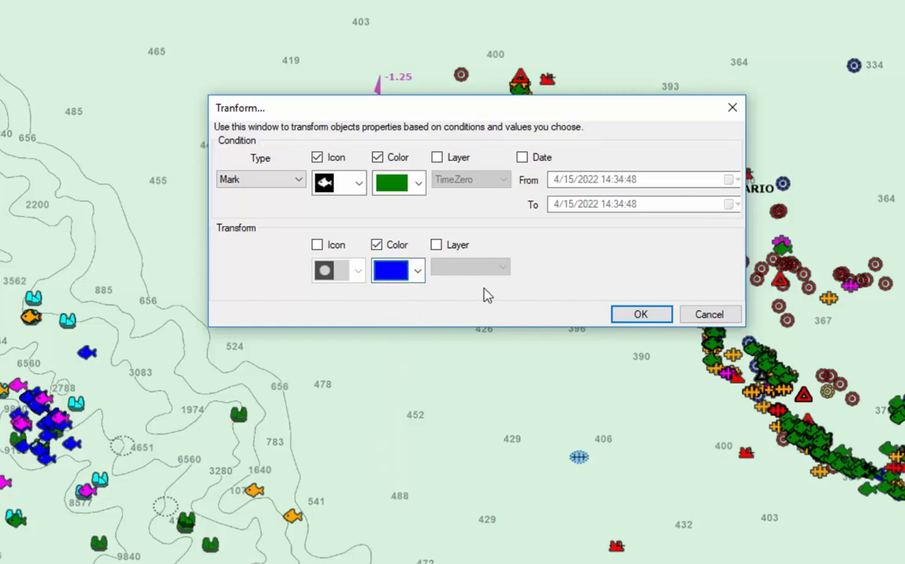
left_click(642, 314)
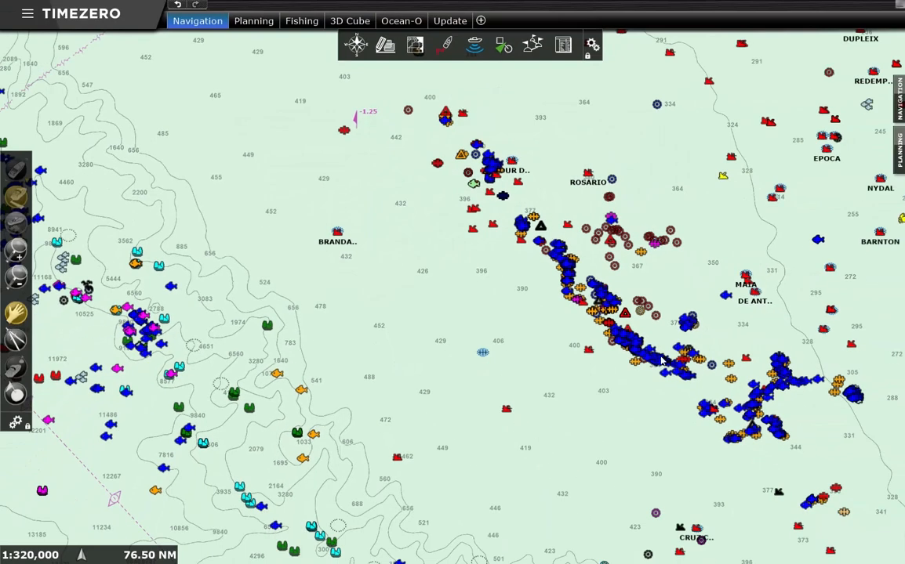
scroll(586, 199, "up", 3)
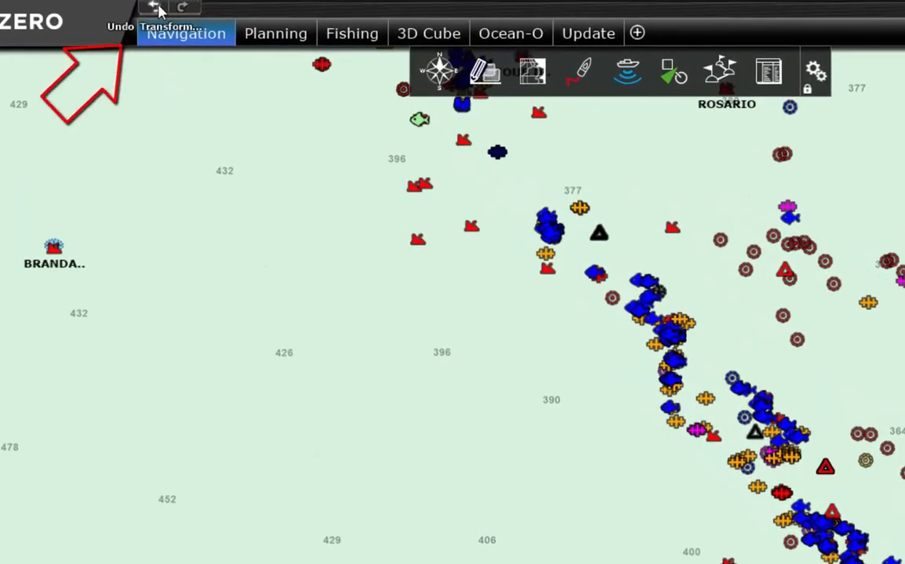
Undo the last transform and reopen the Transform window for user objects
left_click(155, 8)
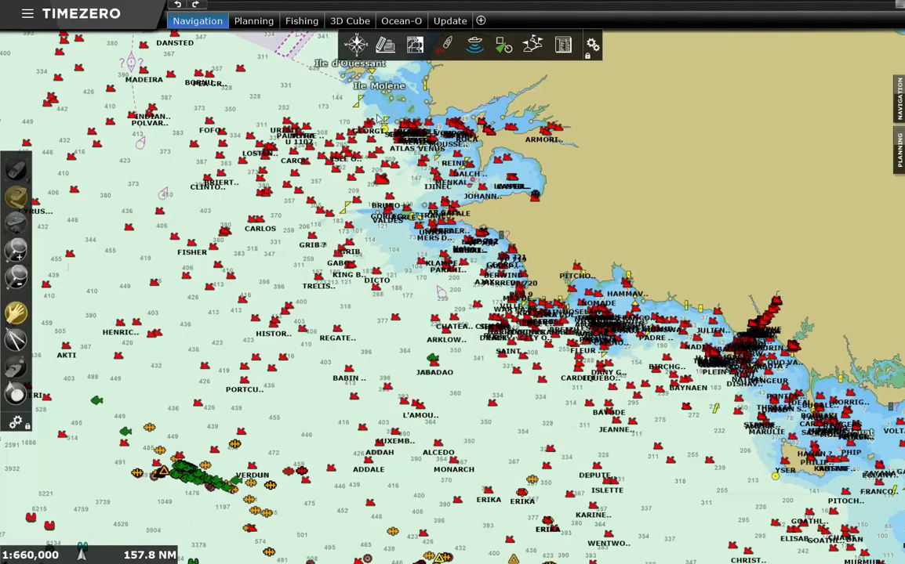
left_click(354, 45)
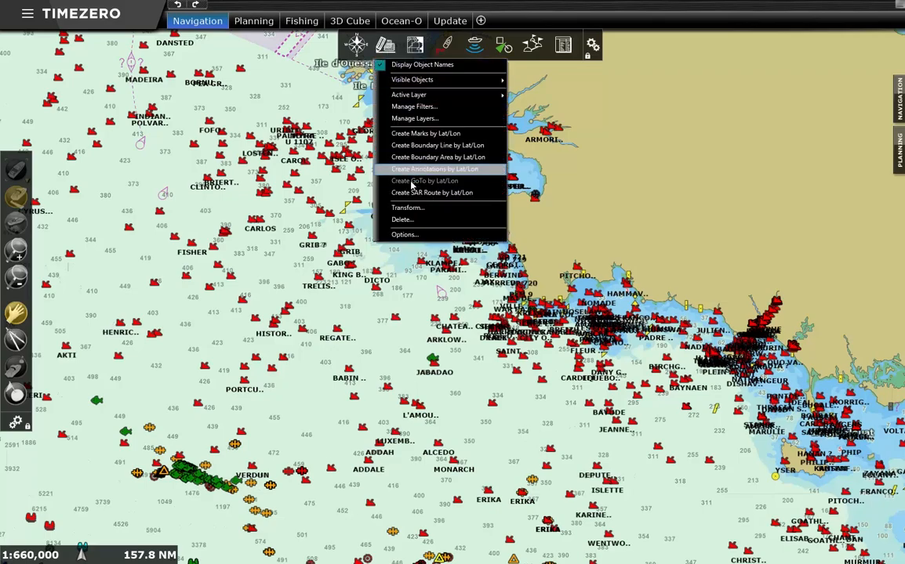
left_click(407, 209)
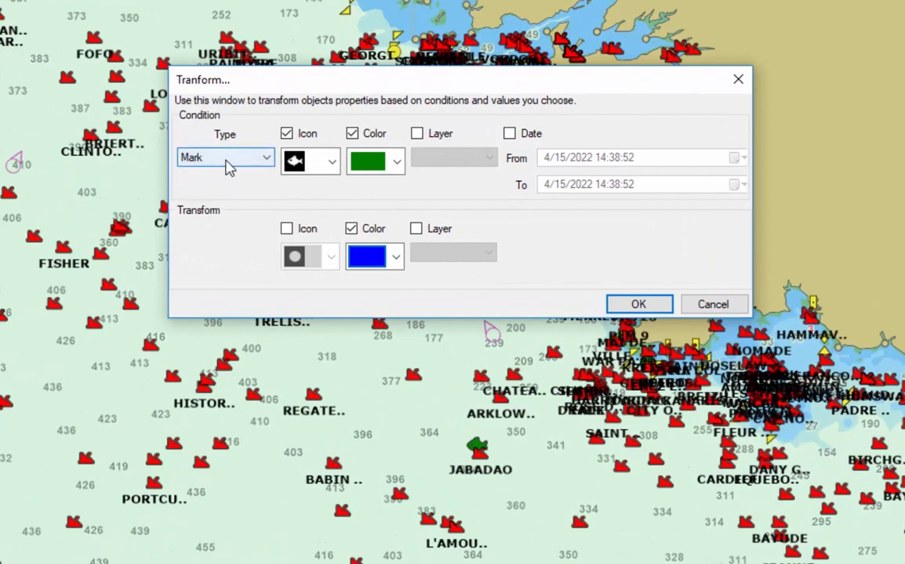
Set the condition for marks to the wreck icon and remove the color condition
left_click(333, 164)
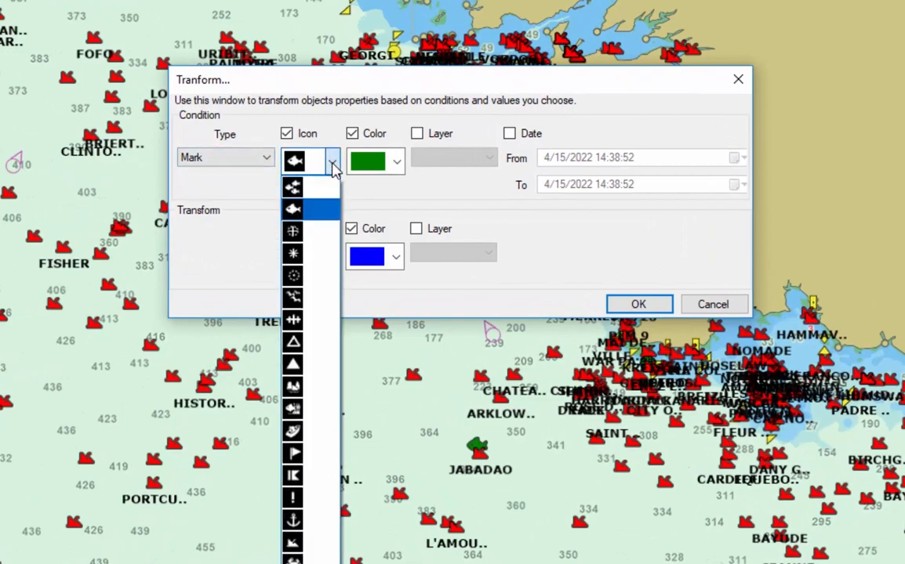
left_click(301, 546)
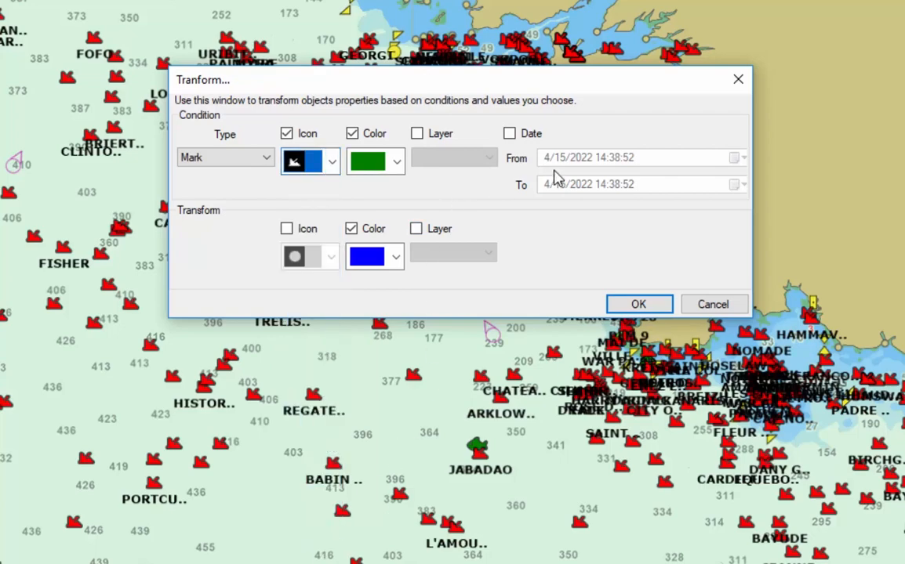
left_click(353, 135)
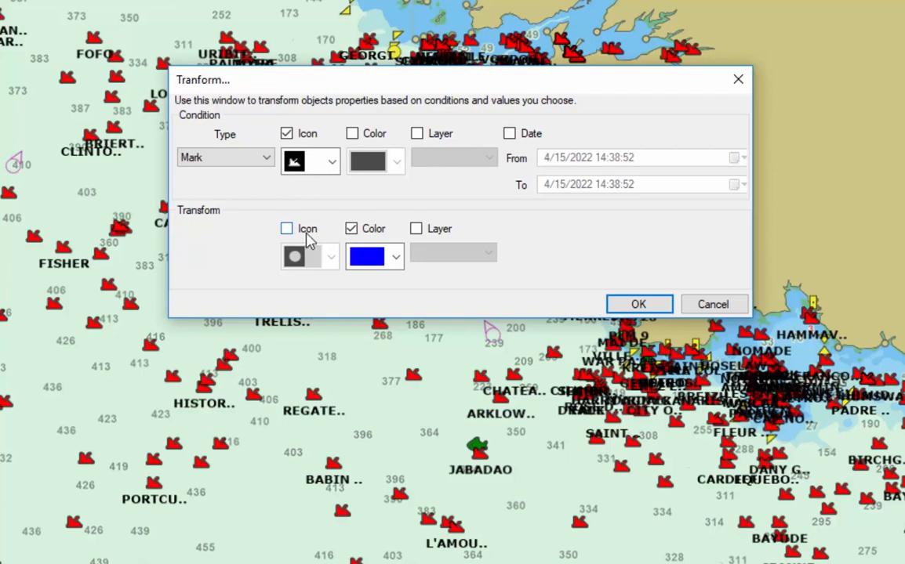
Set the transform to change only the layer, to a new layer named Wrecks, and apply it to the matching marks
left_click(352, 231)
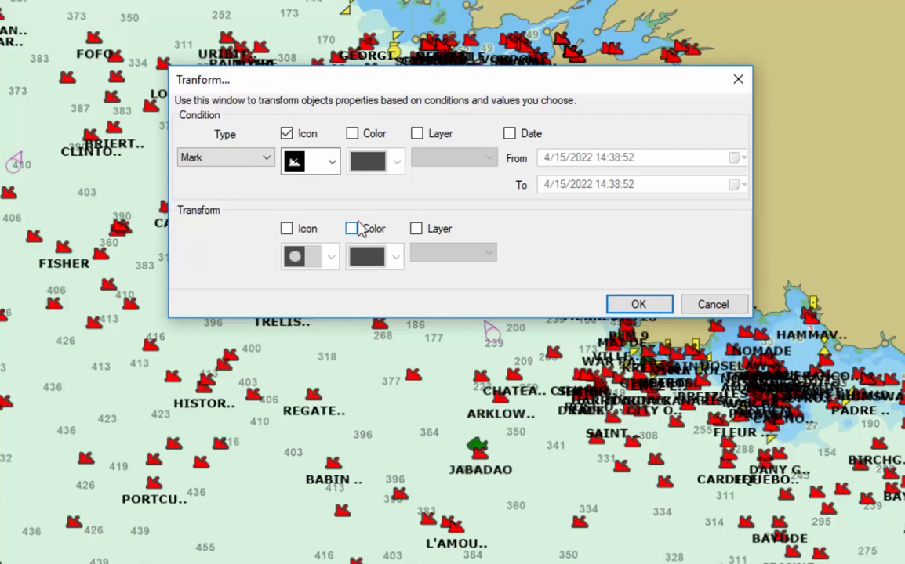
left_click(416, 229)
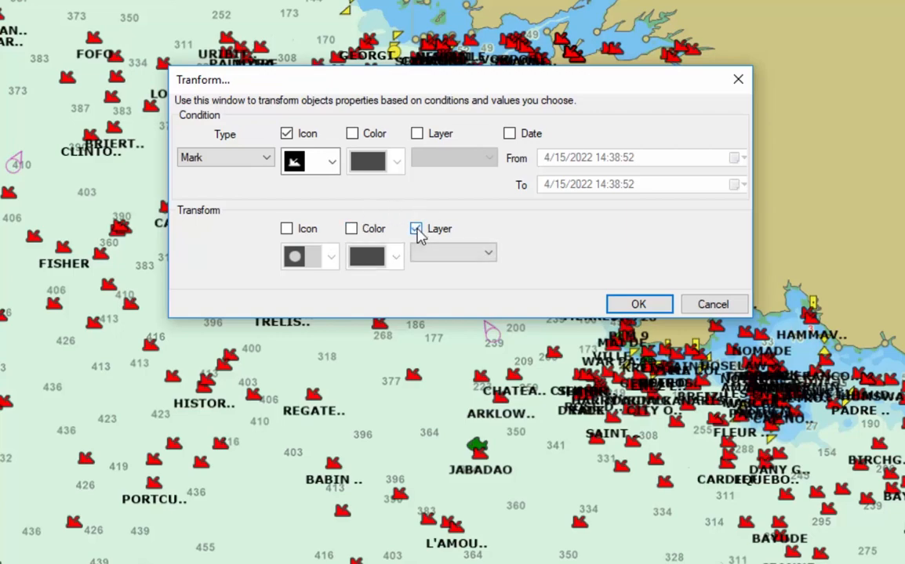
left_click(460, 253)
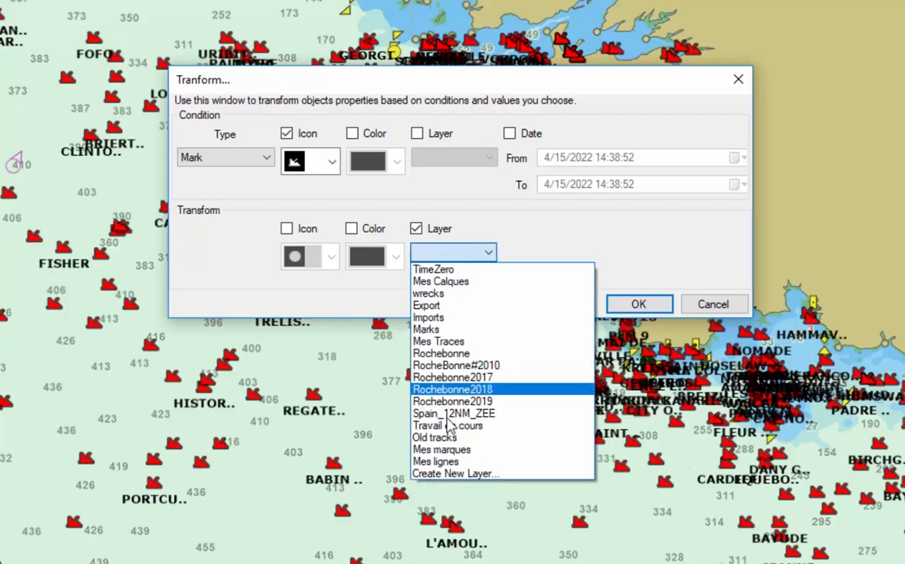
left_click(487, 475)
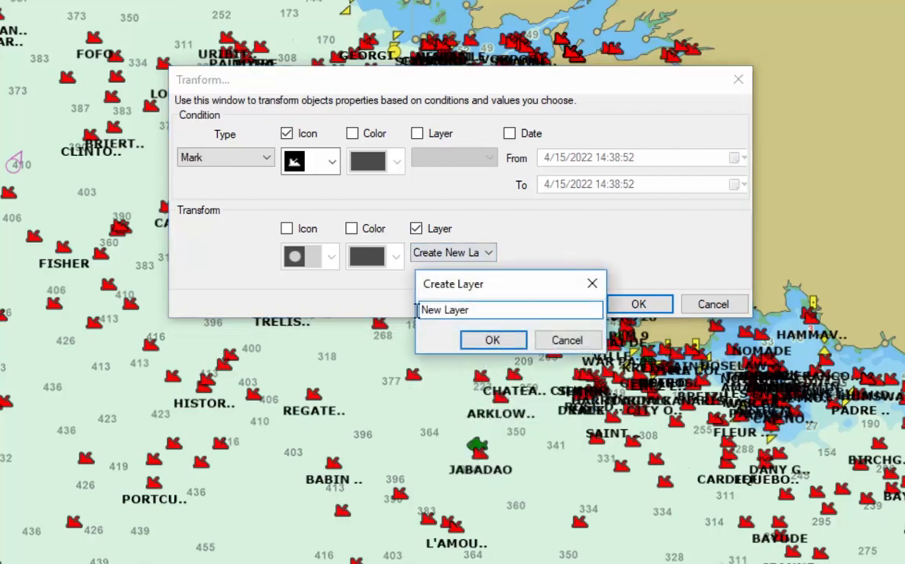
type("Wrecks")
left_click(480, 338)
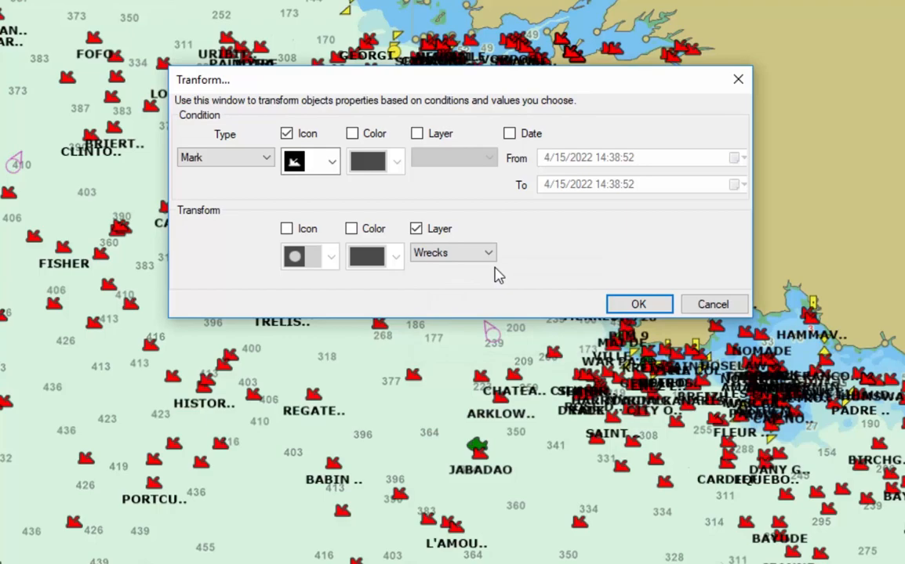
left_click(637, 304)
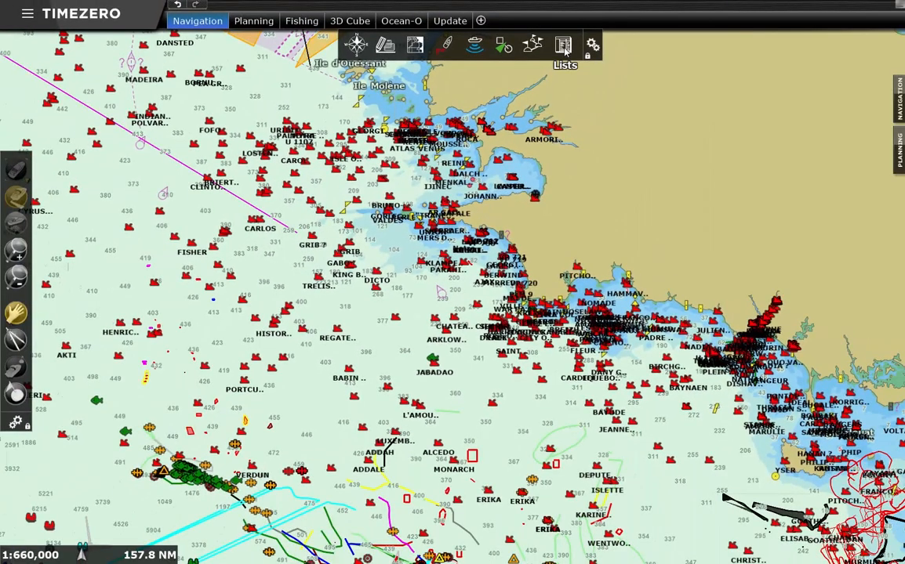
Open the layers list and toggle the visibility of the Wrecks layer to check which marks it holds
left_click(596, 15)
left_click(574, 66)
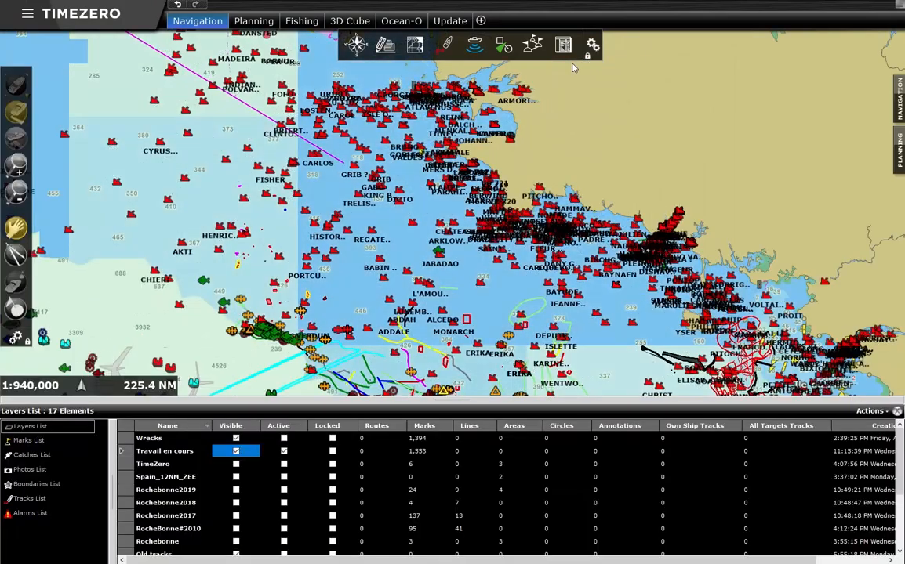
left_click(180, 440)
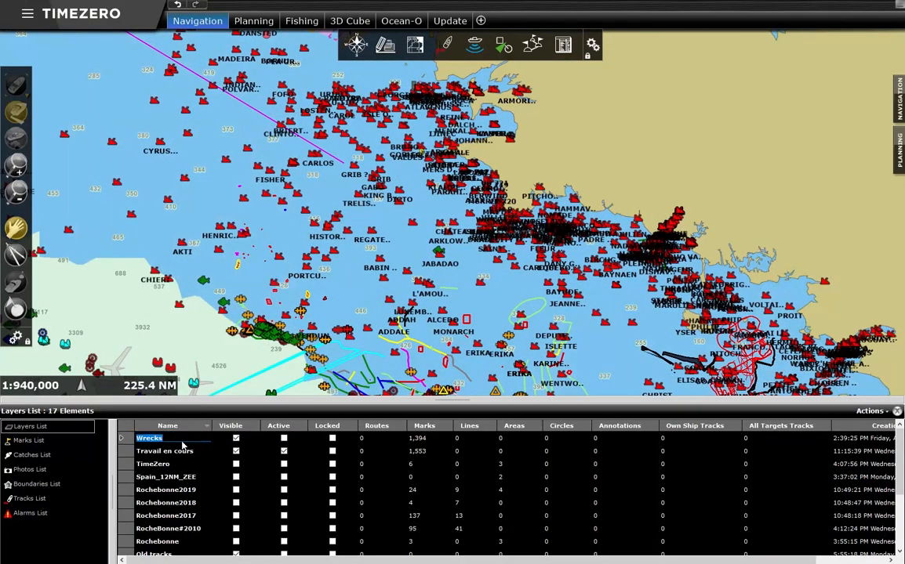
left_click(236, 439)
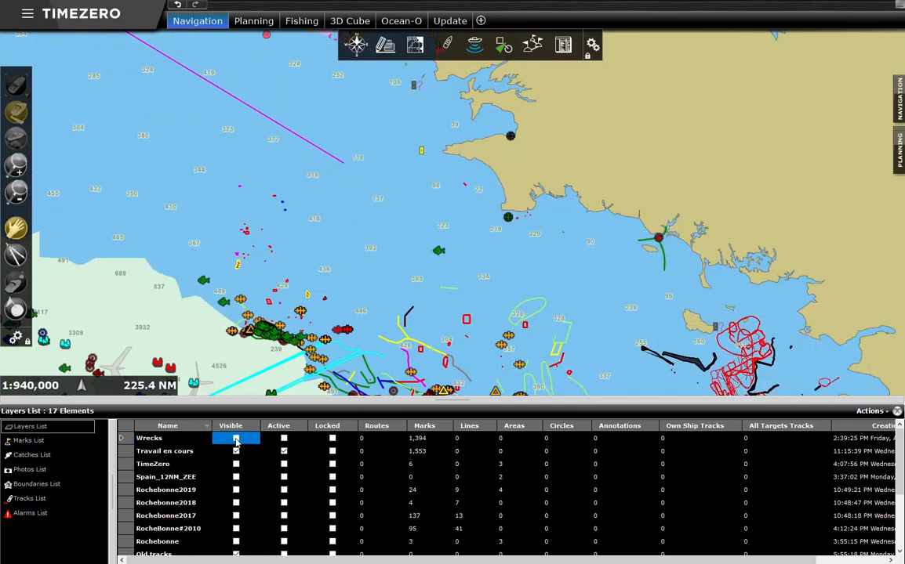
left_click(236, 439)
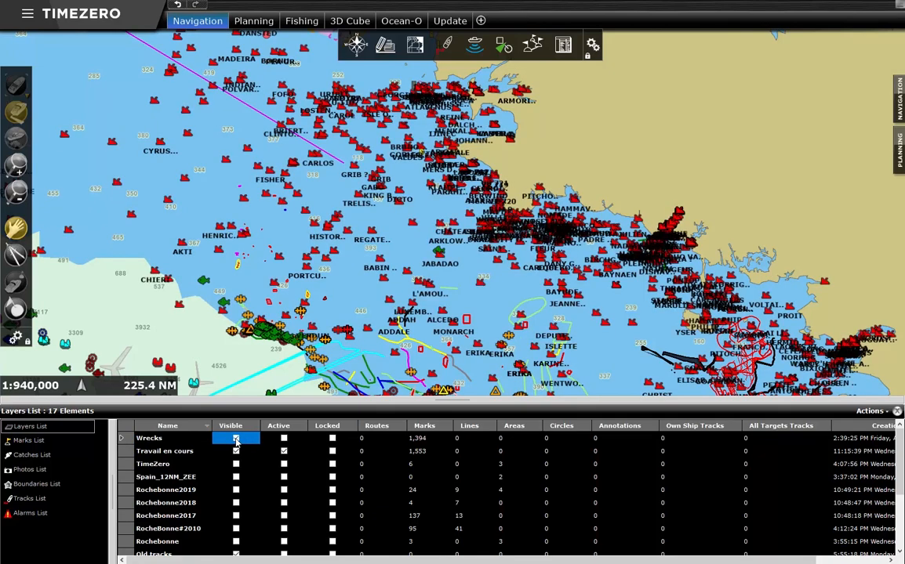
left_click(236, 439)
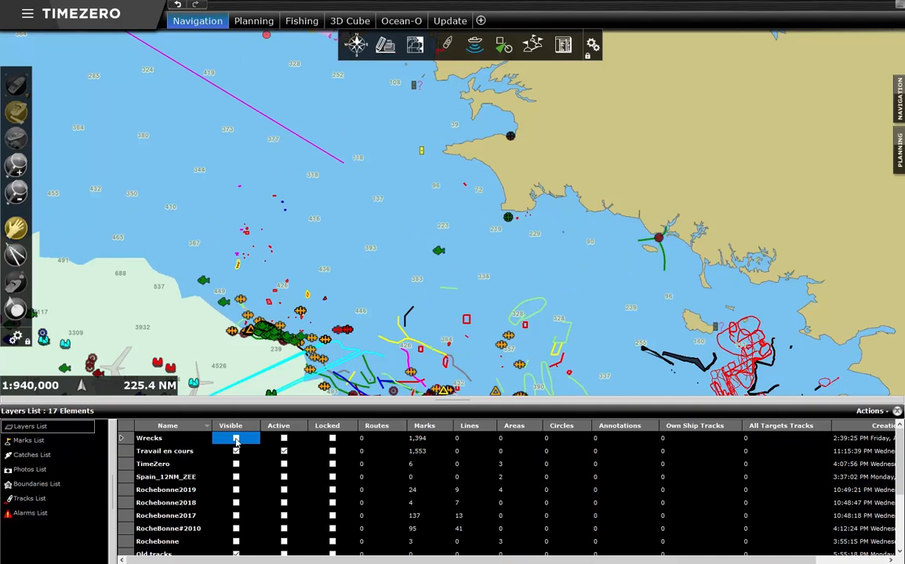
left_click(236, 439)
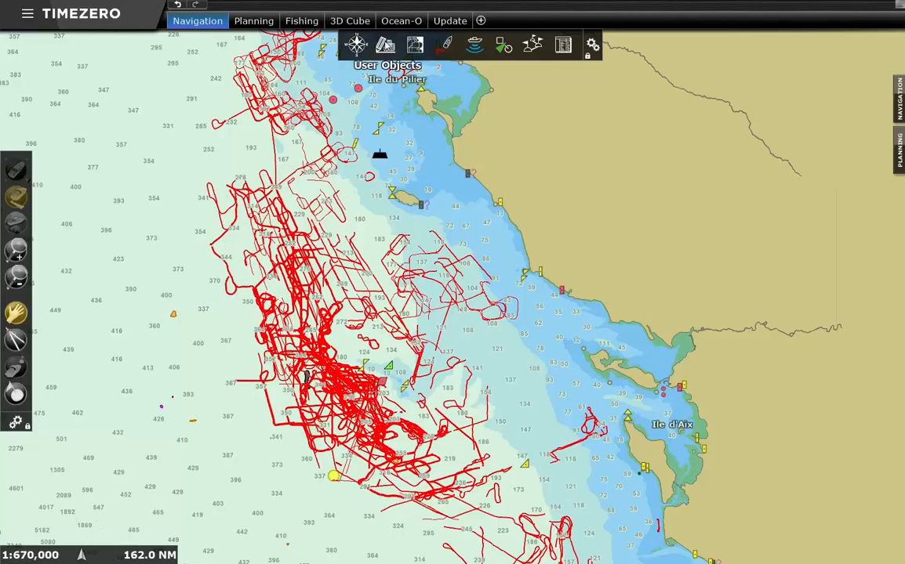
Open the Transform window for user objects and set the condition to Track with only the date range 1/1/1980 to 1/1/2013
left_click(386, 46)
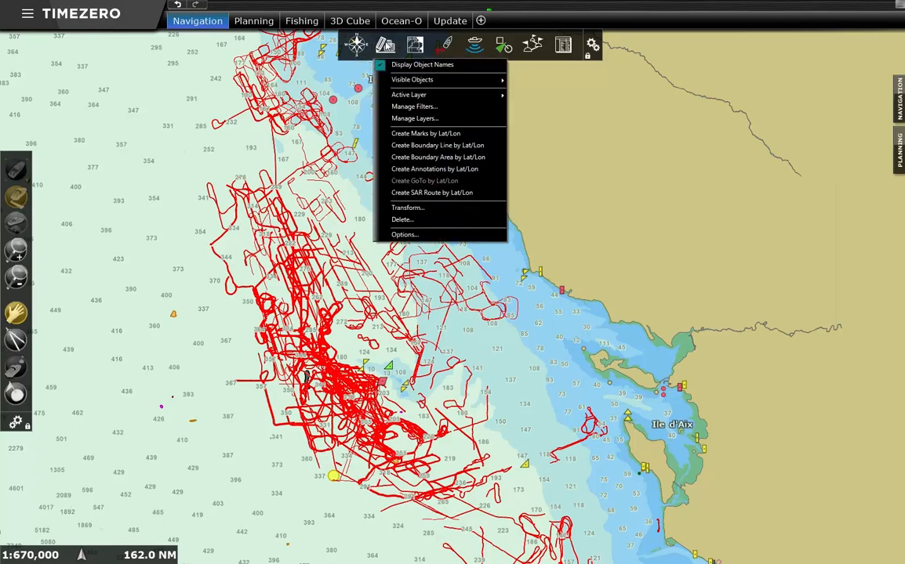
left_click(433, 210)
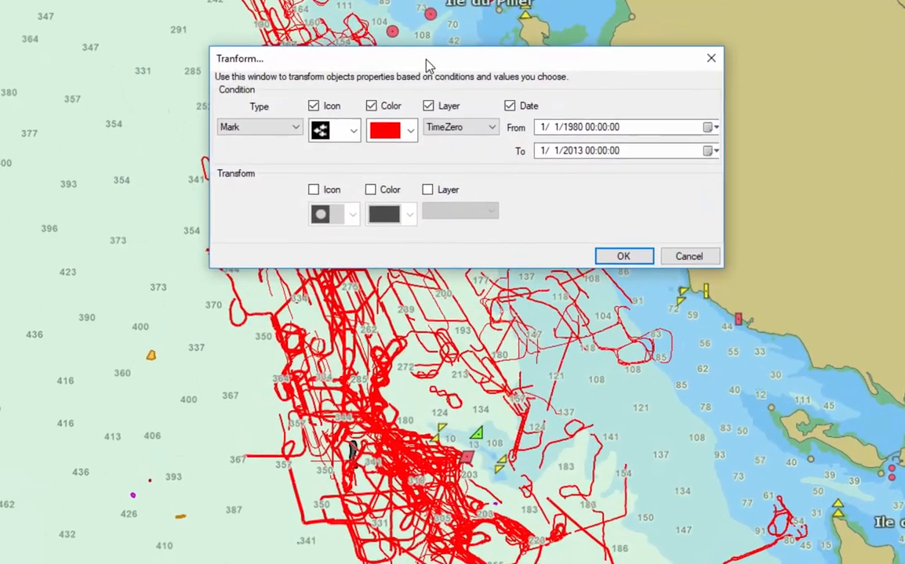
left_click(266, 127)
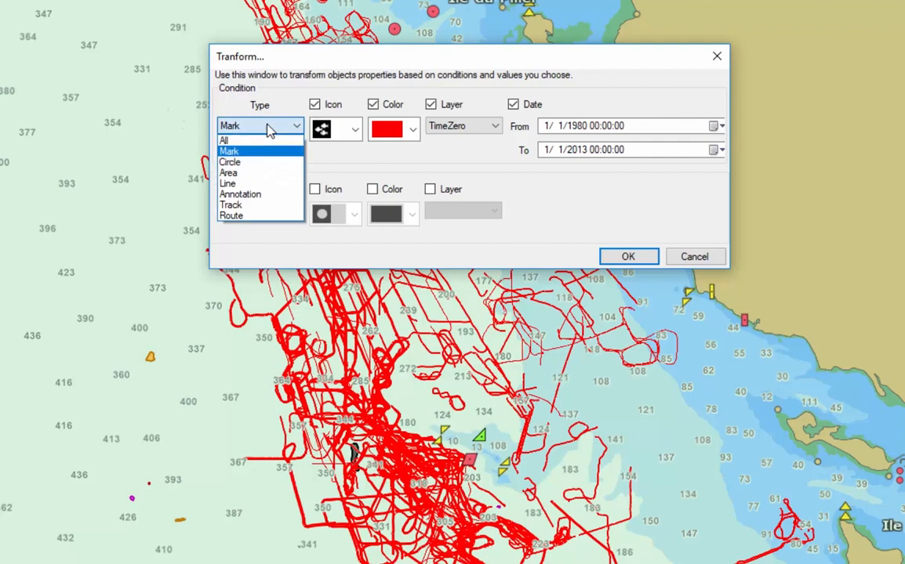
left_click(233, 205)
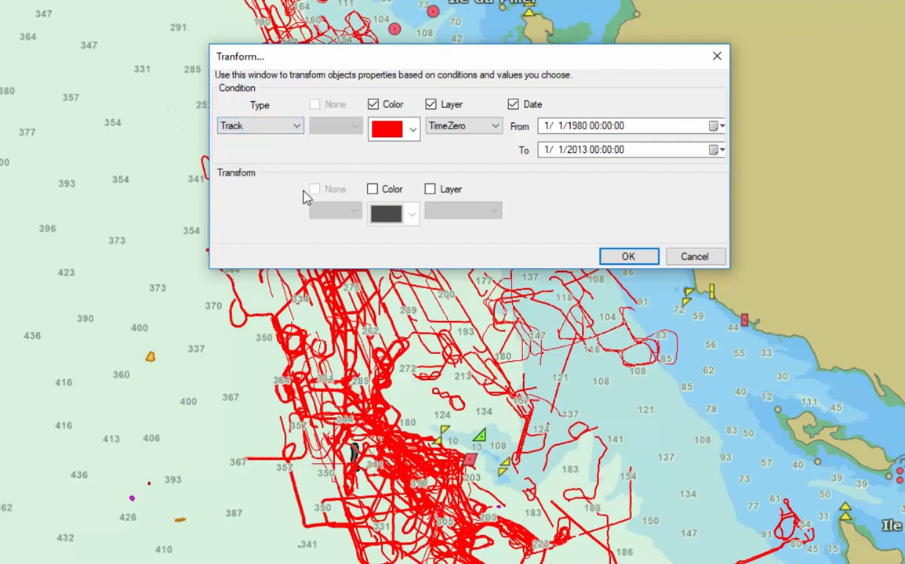
left_click(373, 104)
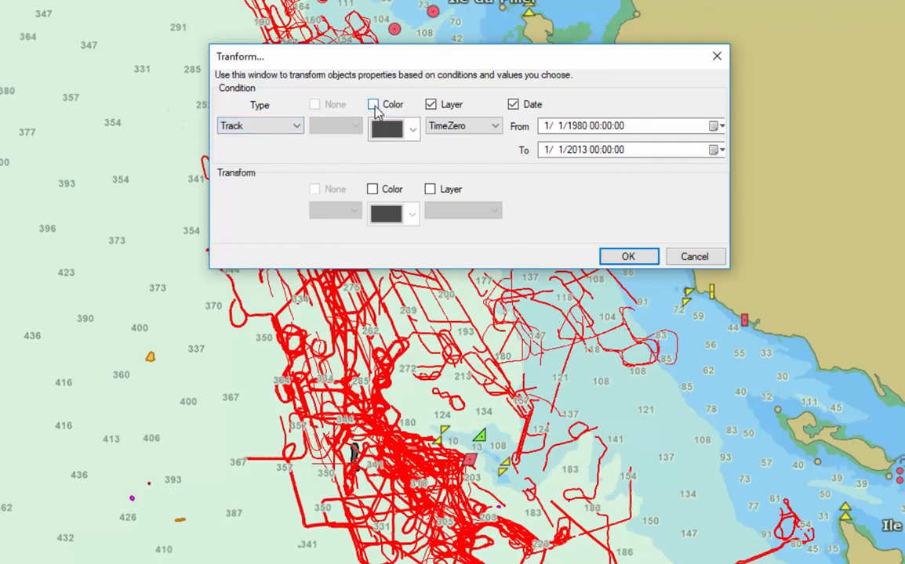
left_click(432, 105)
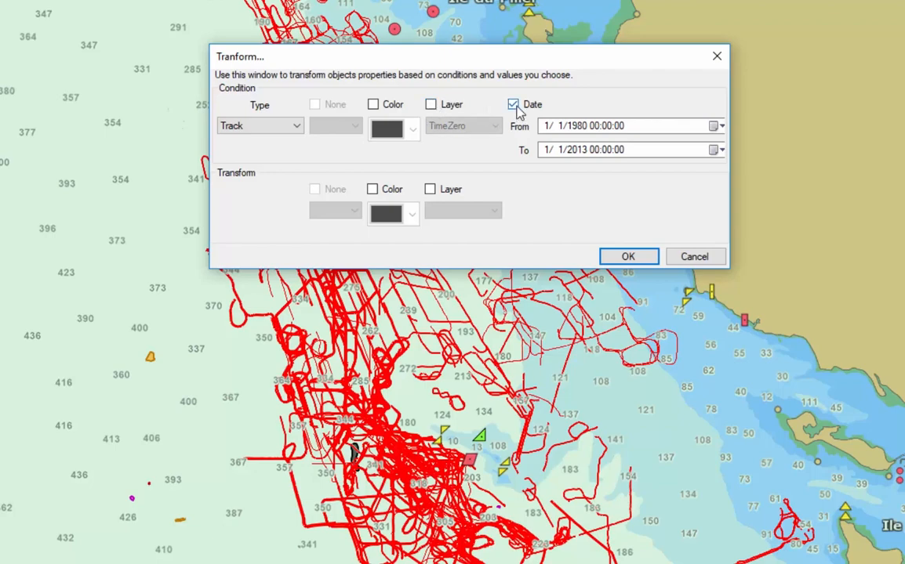
left_click(513, 106)
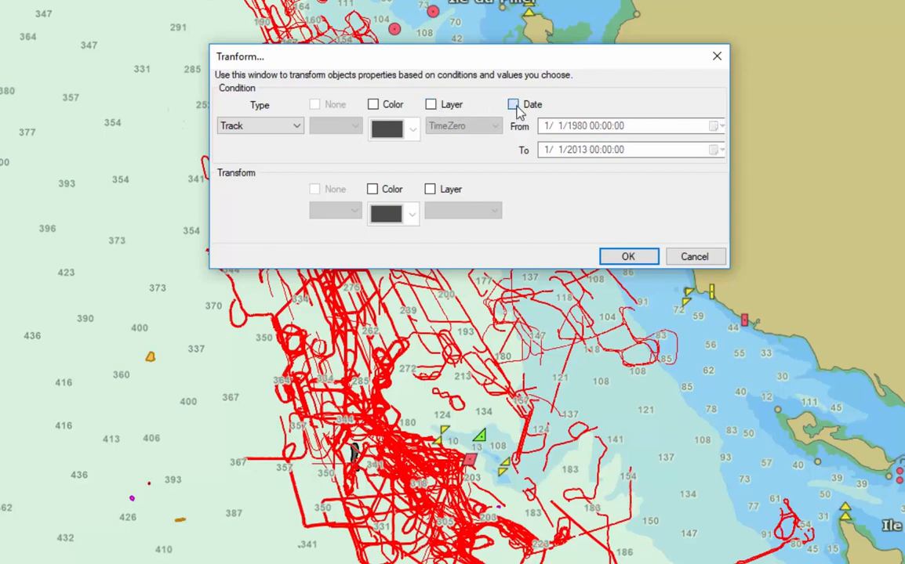
left_click(514, 106)
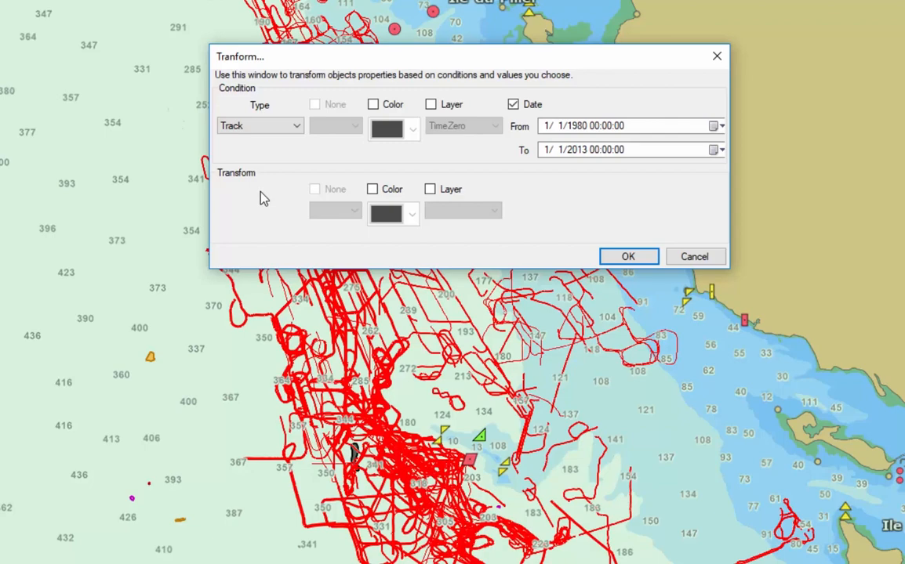
Set the transform to color orange and layer Old tracks, and apply it to the matching tracks
left_click(372, 191)
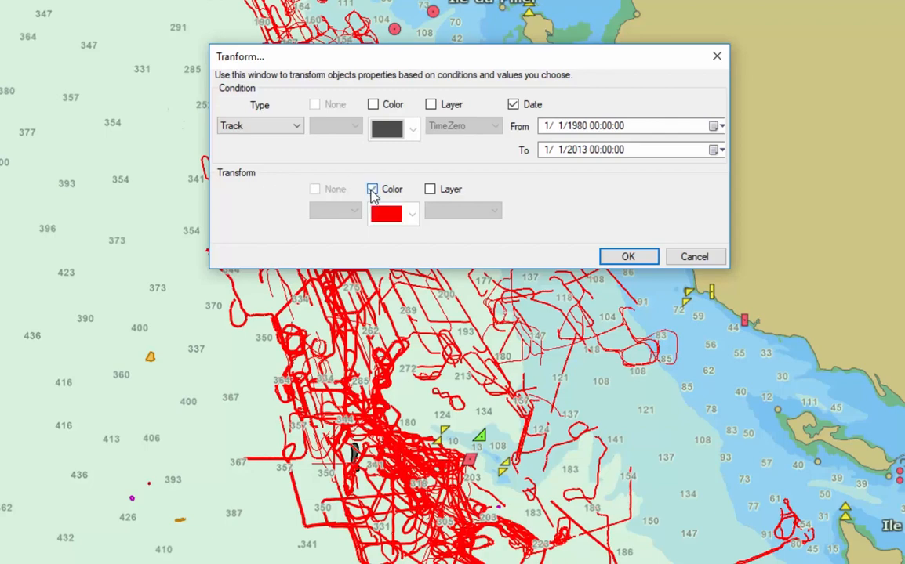
left_click(411, 217)
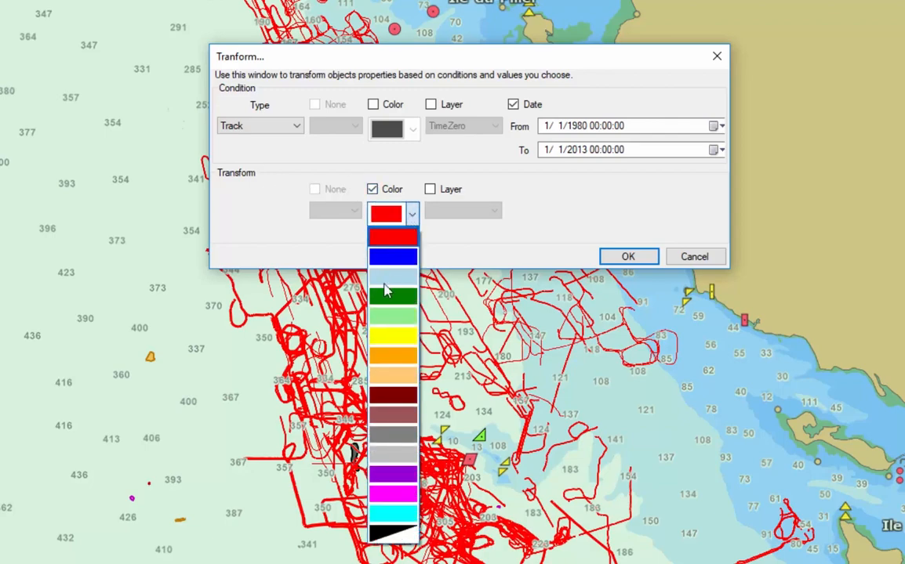
left_click(391, 355)
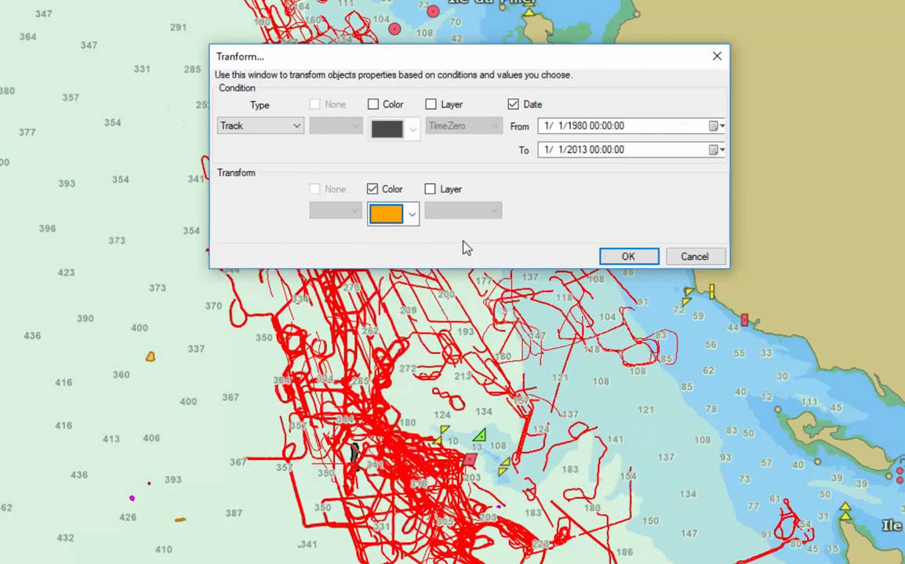
left_click(430, 191)
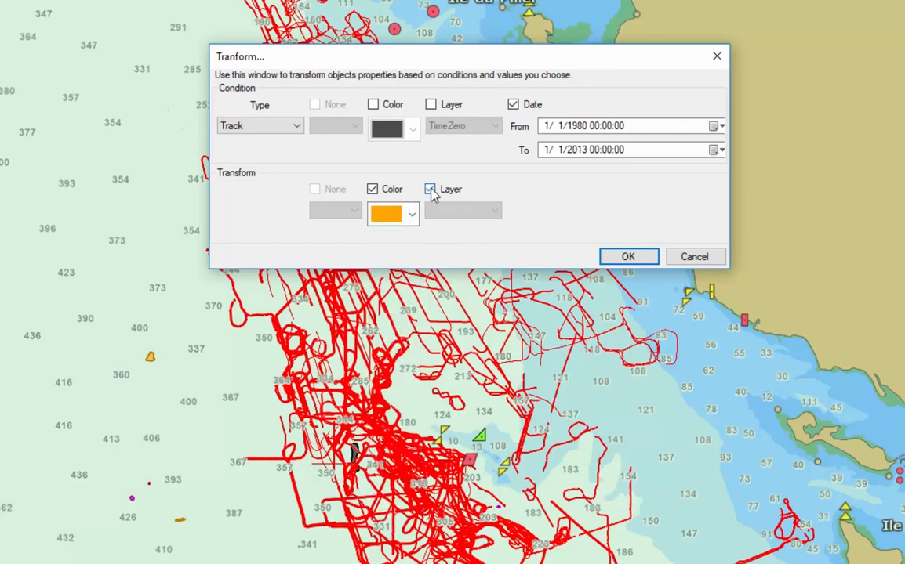
left_click(495, 211)
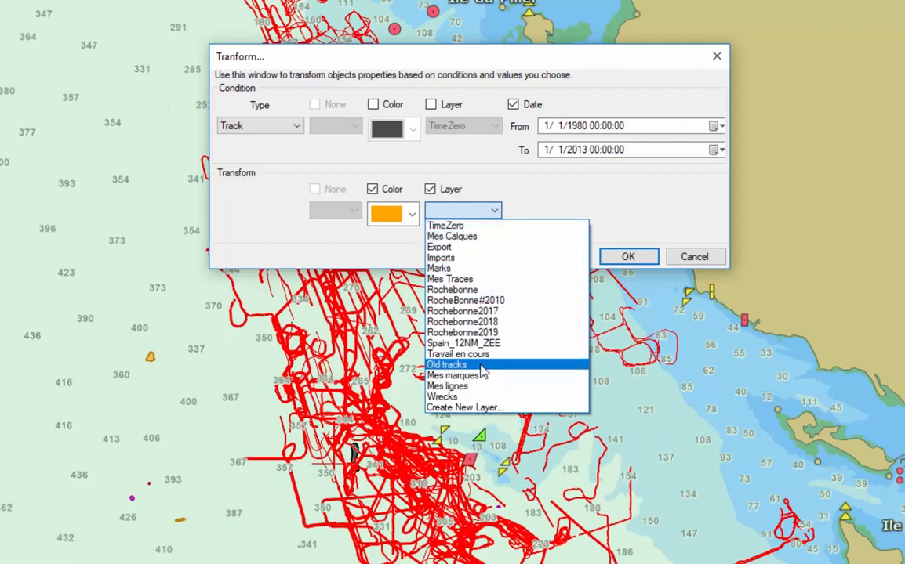
left_click(483, 366)
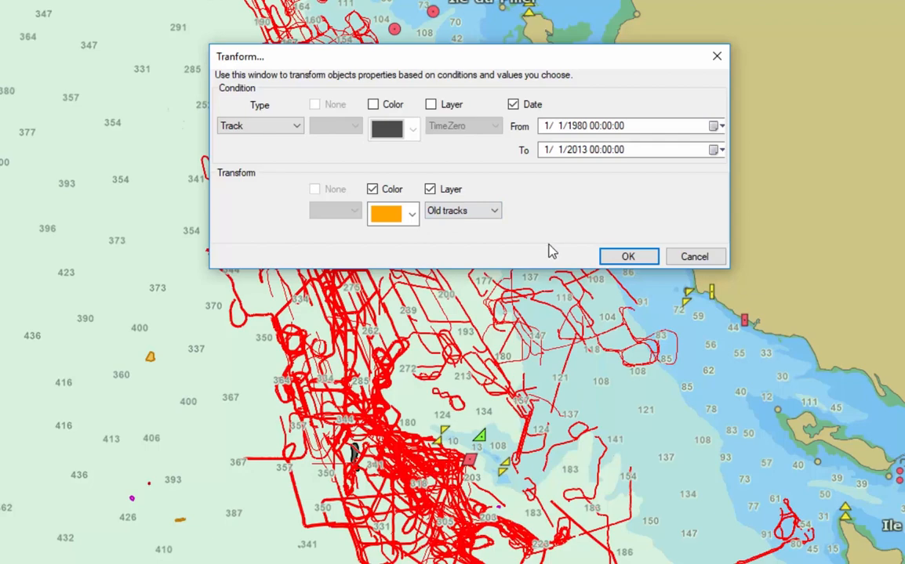
left_click(634, 257)
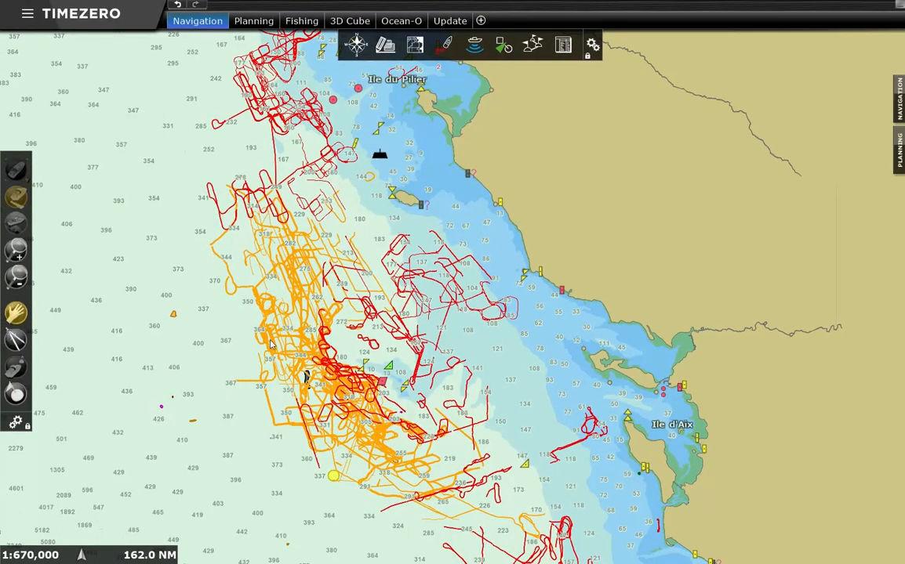
Open the layers list and toggle the visibility of the Old tracks layer to check the tracks moved there
left_click(562, 45)
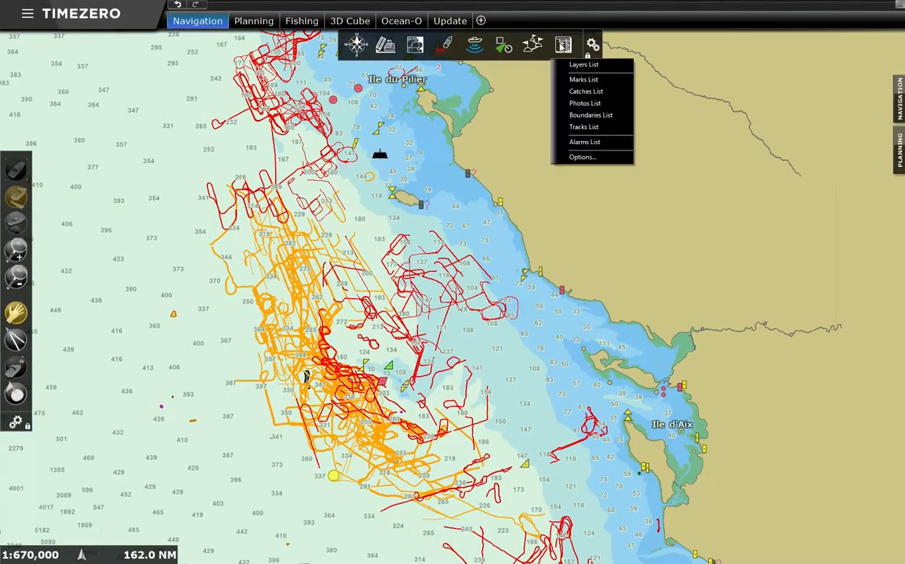
left_click(583, 65)
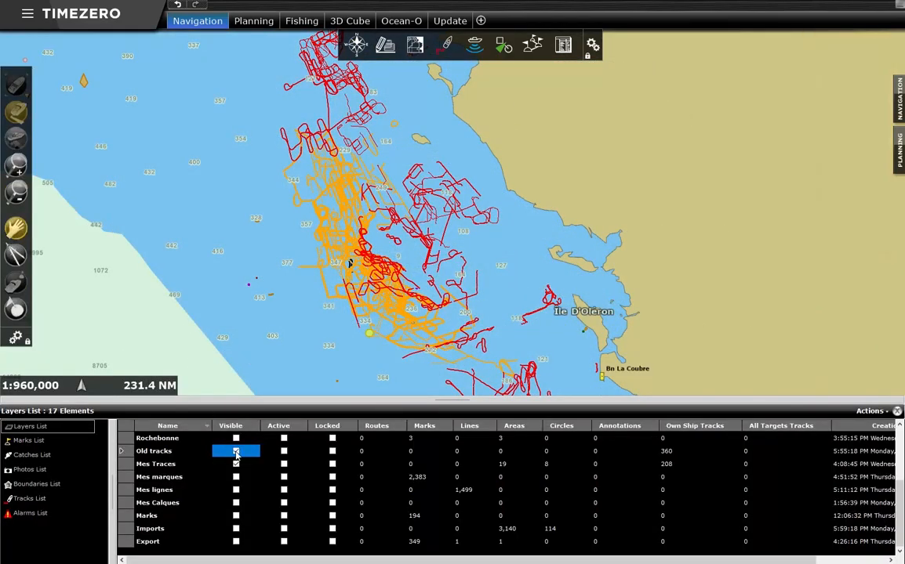
left_click(236, 452)
left_click(236, 452)
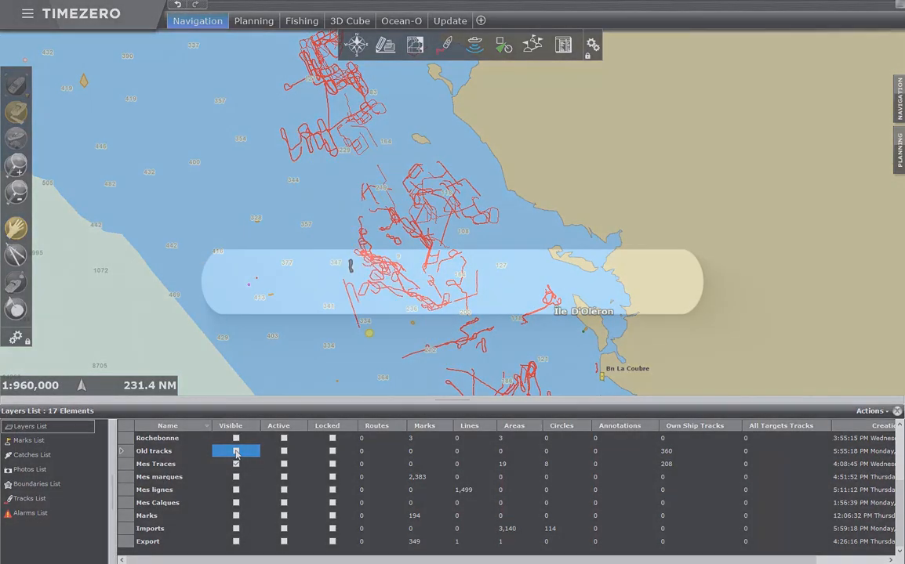